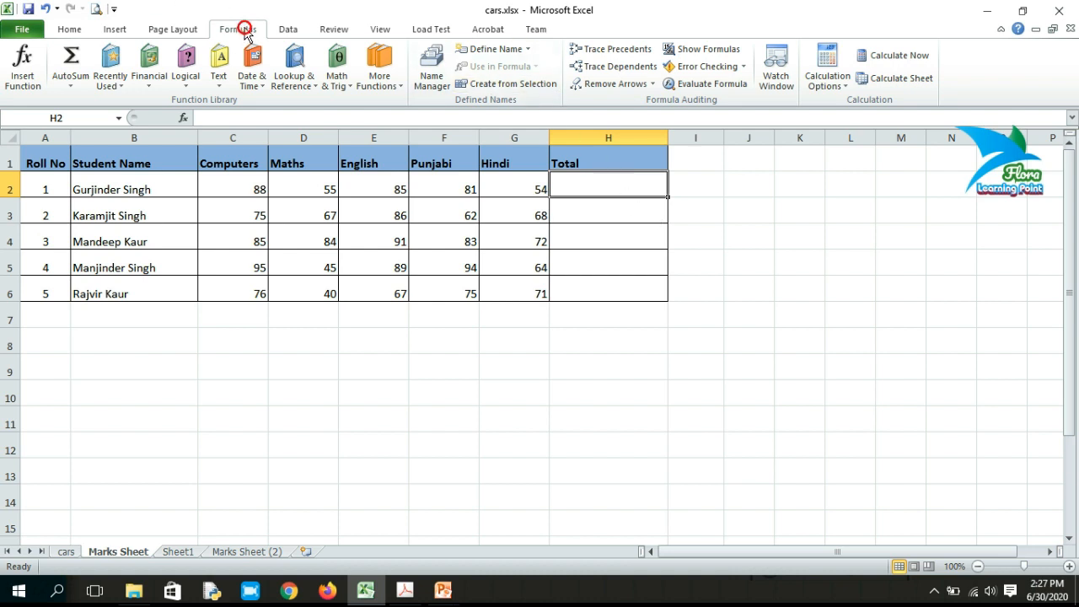
- Open the Insert Function dialog for cell H2 and browse the functions in the All category
{"action": "left_click", "coordinate": [72, 88]}
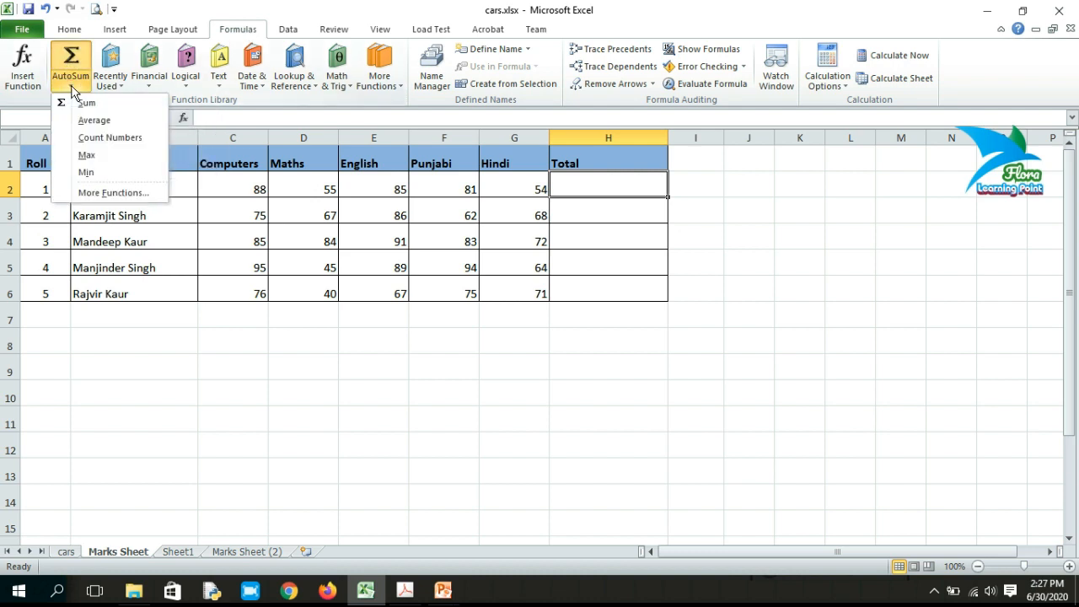
{"action": "left_click", "coordinate": [92, 193]}
{"action": "left_click_drag", "start_coordinate": [542, 287], "coordinate": [624, 141]}
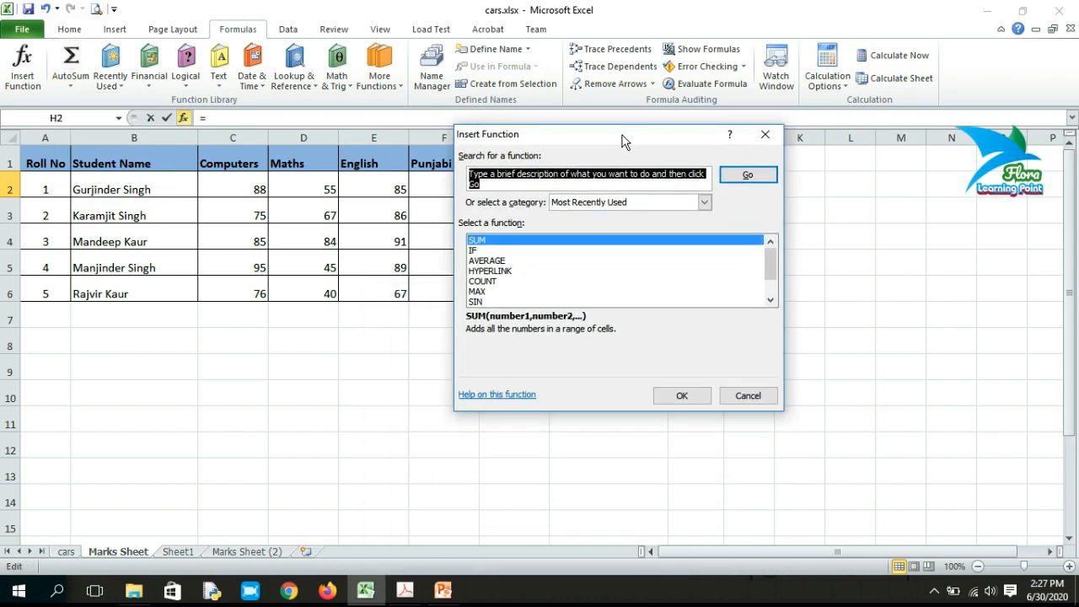
{"action": "left_click", "coordinate": [703, 203]}
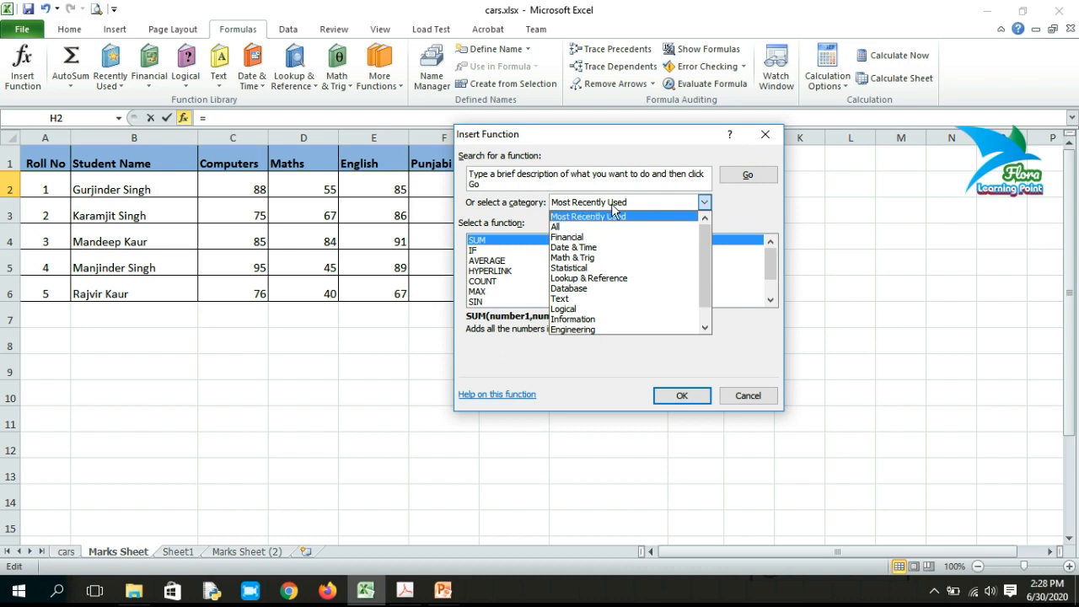
{"action": "left_click", "coordinate": [562, 228]}
{"action": "left_click_drag", "start_coordinate": [769, 253], "coordinate": [770, 278]}
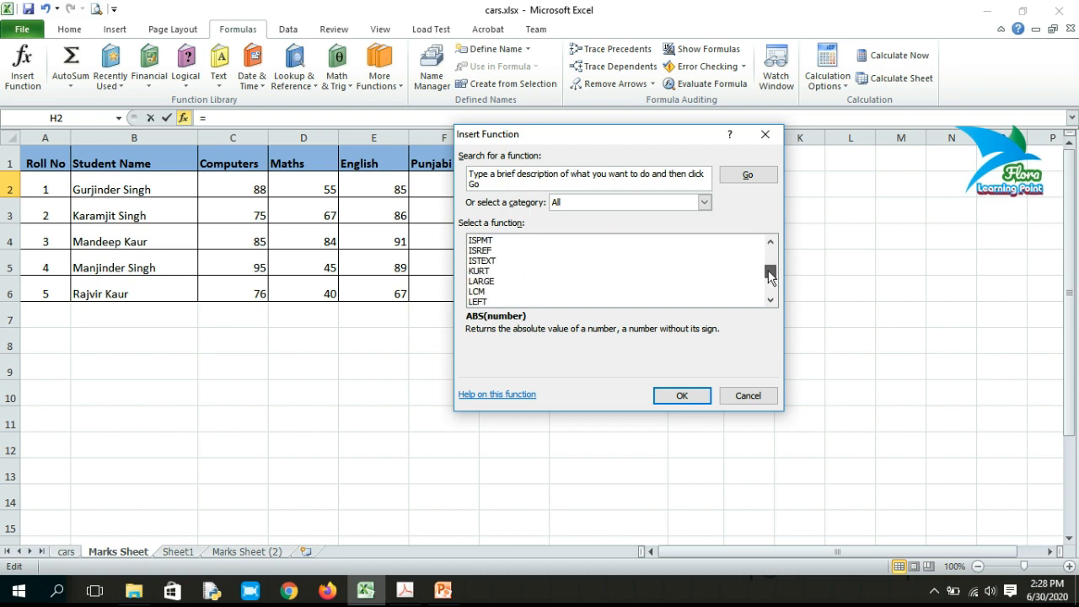
{"action": "left_click_drag", "start_coordinate": [770, 277], "coordinate": [770, 249]}
- Search the function list for "sum" and choose the SUM function for cell H2
{"action": "left_click", "coordinate": [531, 178]}
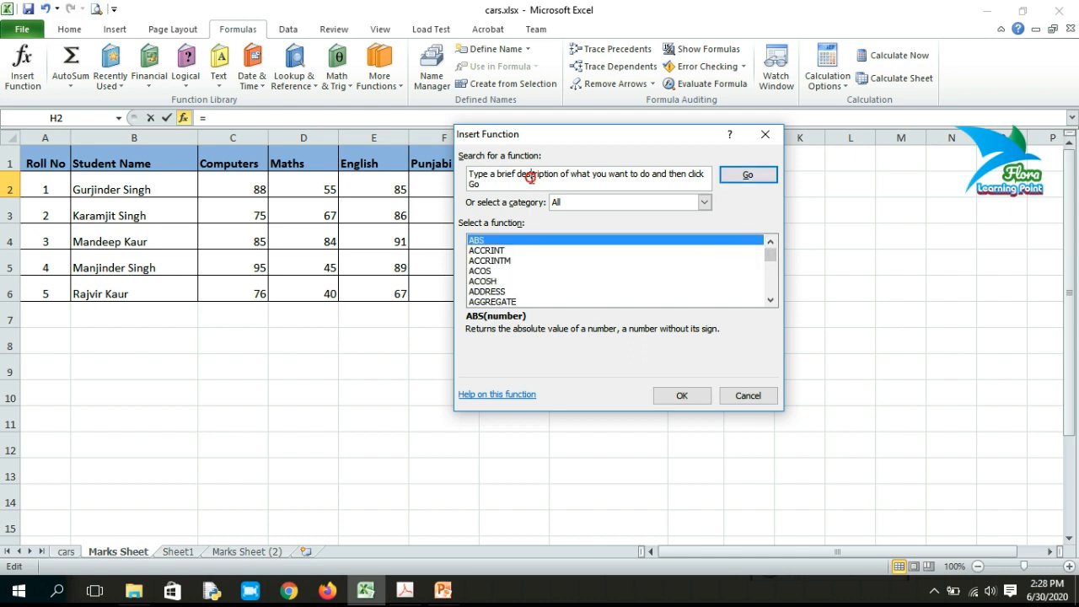
{"action": "left_click", "coordinate": [475, 174]}
{"action": "left_click_drag", "start_coordinate": [470, 175], "coordinate": [517, 188]}
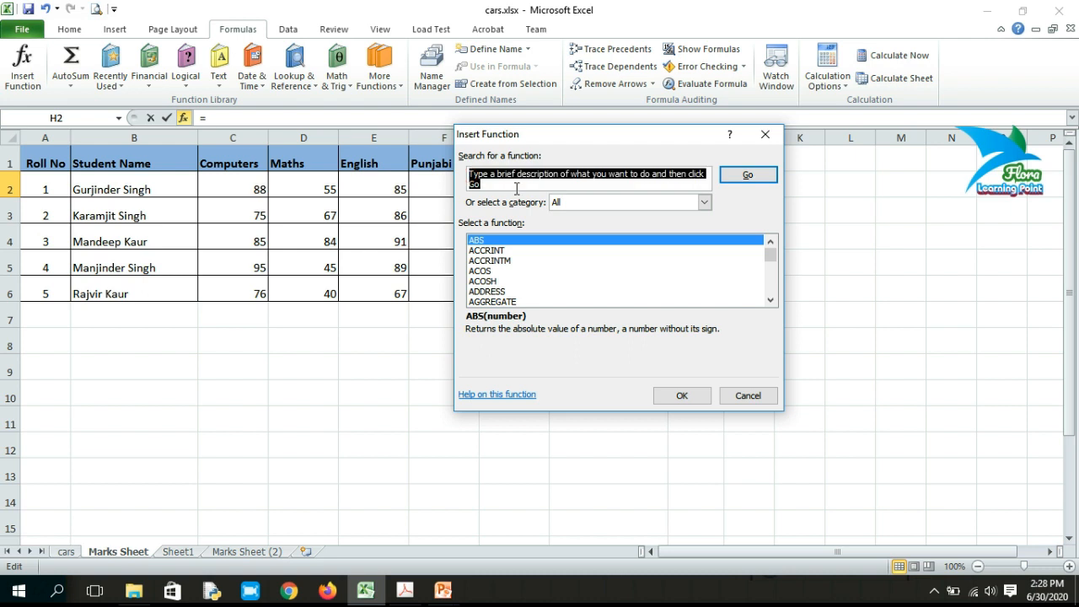
{"action": "type", "text": "sum"}
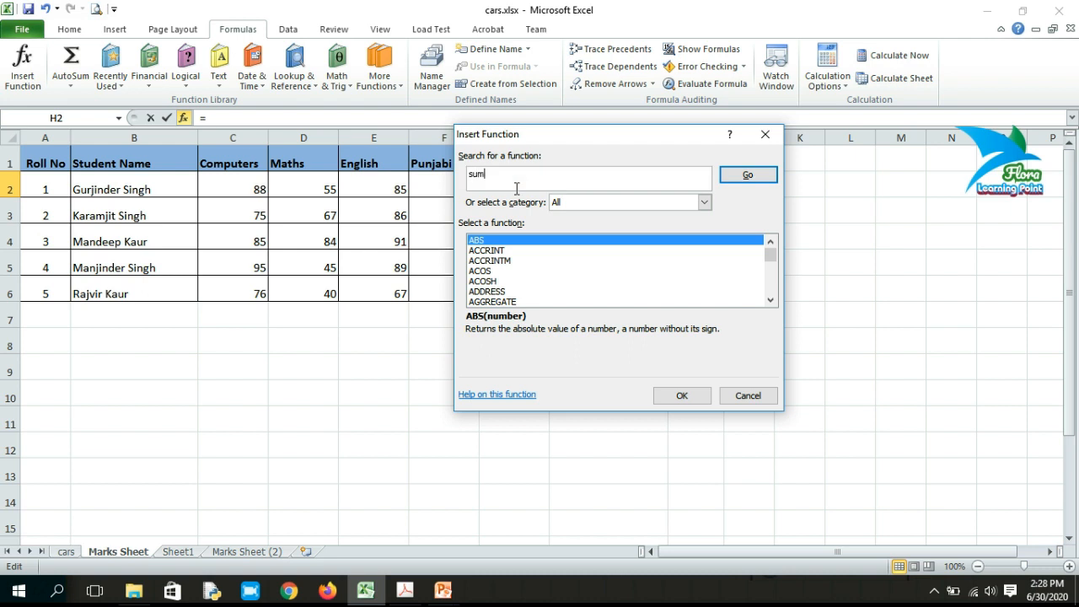
{"action": "left_click", "coordinate": [743, 176]}
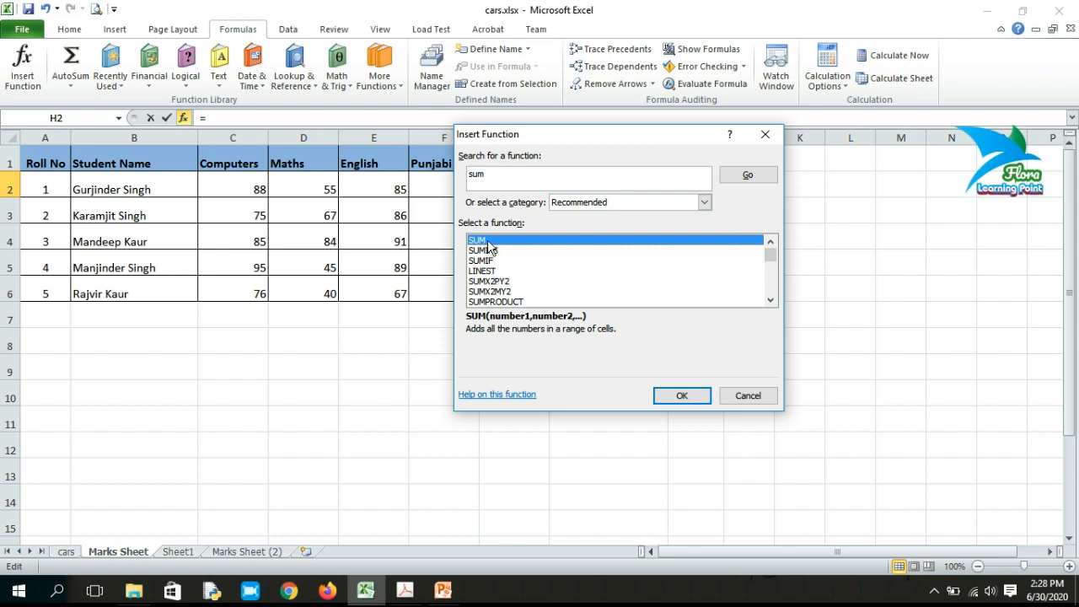
{"action": "left_click", "coordinate": [681, 395]}
- Change the first SUM argument to the range C2:e2
{"action": "left_click_drag", "start_coordinate": [665, 147], "coordinate": [751, 301]}
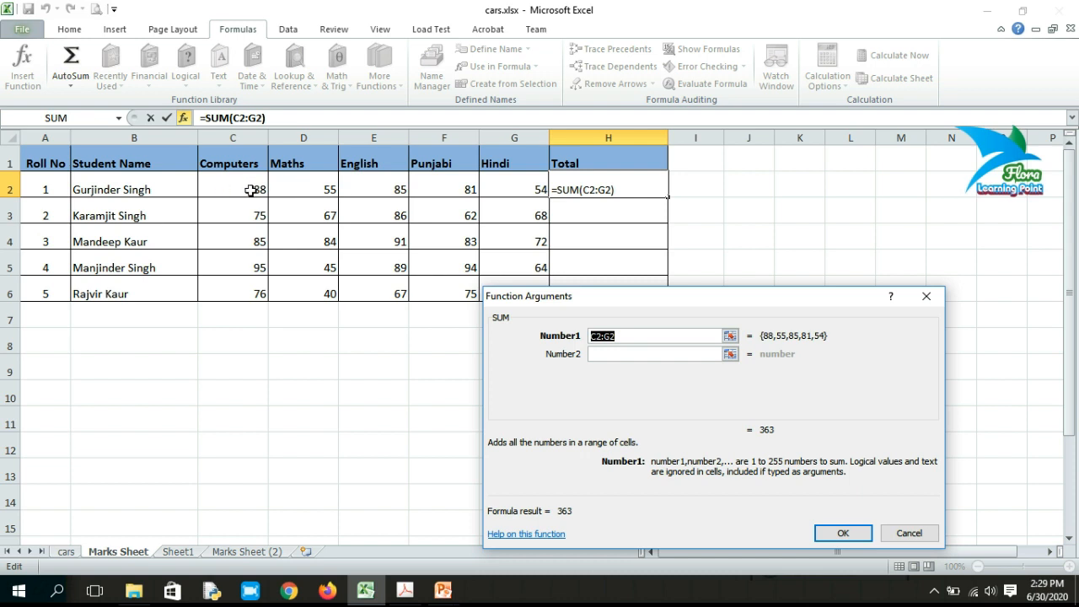
{"action": "left_click", "coordinate": [651, 337]}
{"action": "key", "text": "BackSpace"}
{"action": "key", "text": "BackSpace"}
{"action": "type", "text": "e2"}
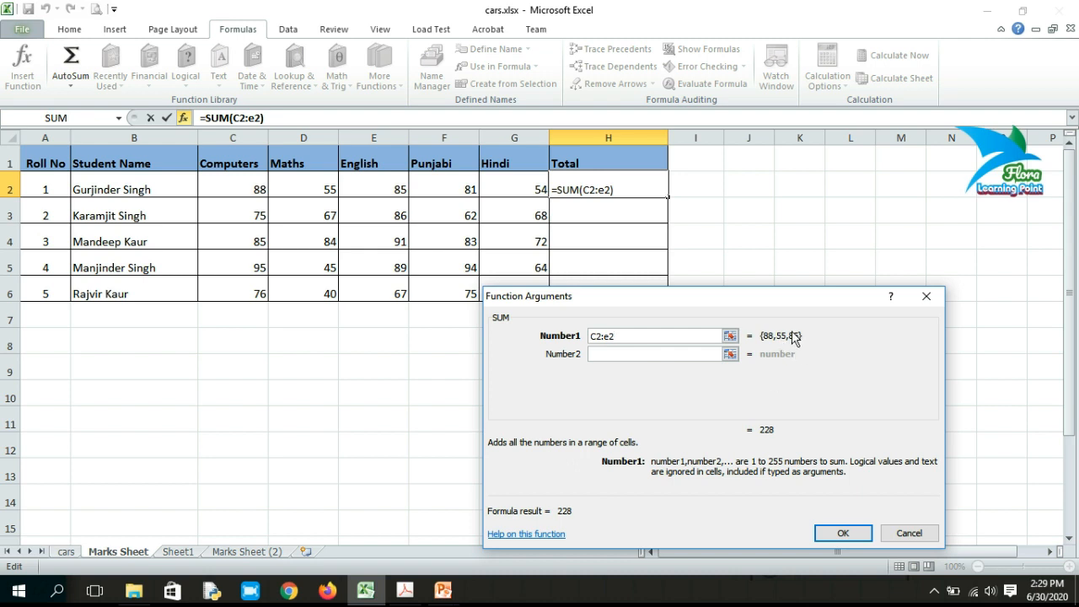
- Replace the first SUM argument with the range C2:G2 and insert the formula in H2
{"action": "left_click_drag", "start_coordinate": [629, 335], "coordinate": [570, 337]}
{"action": "left_click_drag", "start_coordinate": [230, 189], "coordinate": [496, 190]}
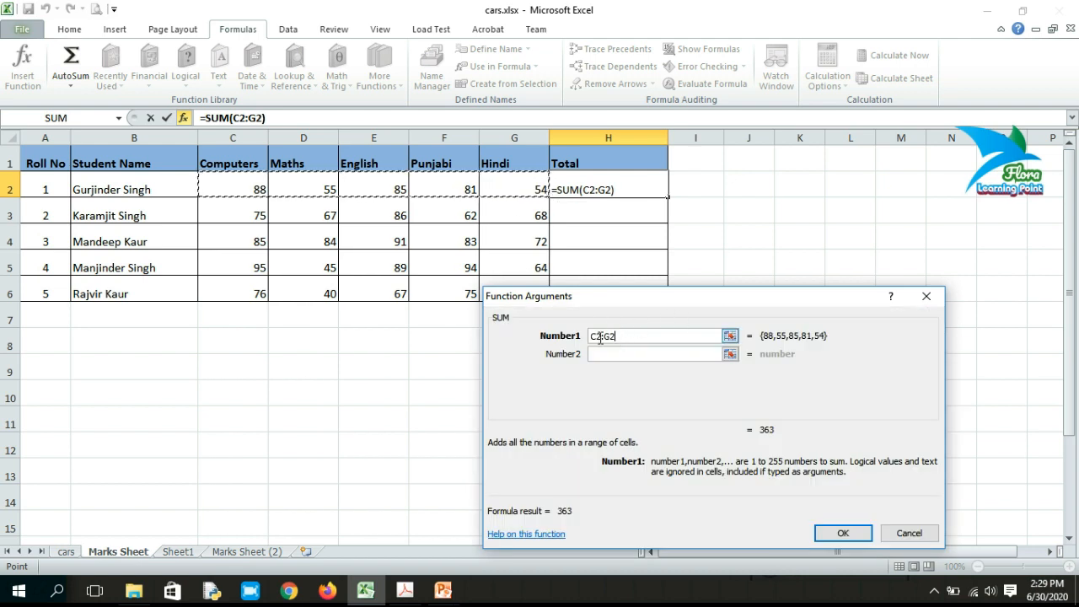
{"action": "left_click", "coordinate": [843, 534]}
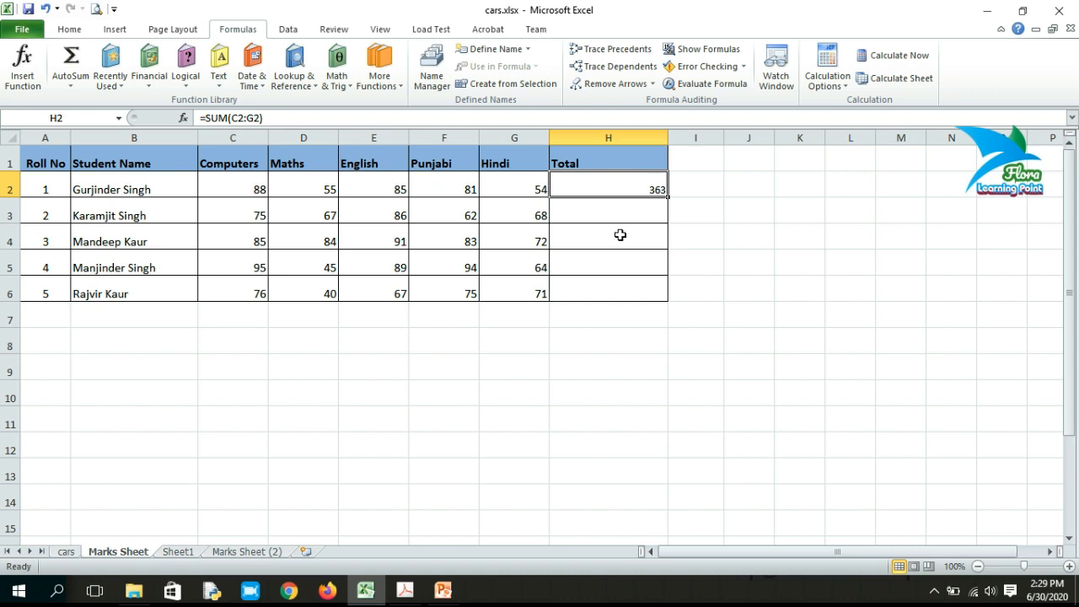
- Clear H2 and insert the SUM function from the Math & Trig category with the range C2:G2
{"action": "key", "text": "Delete"}
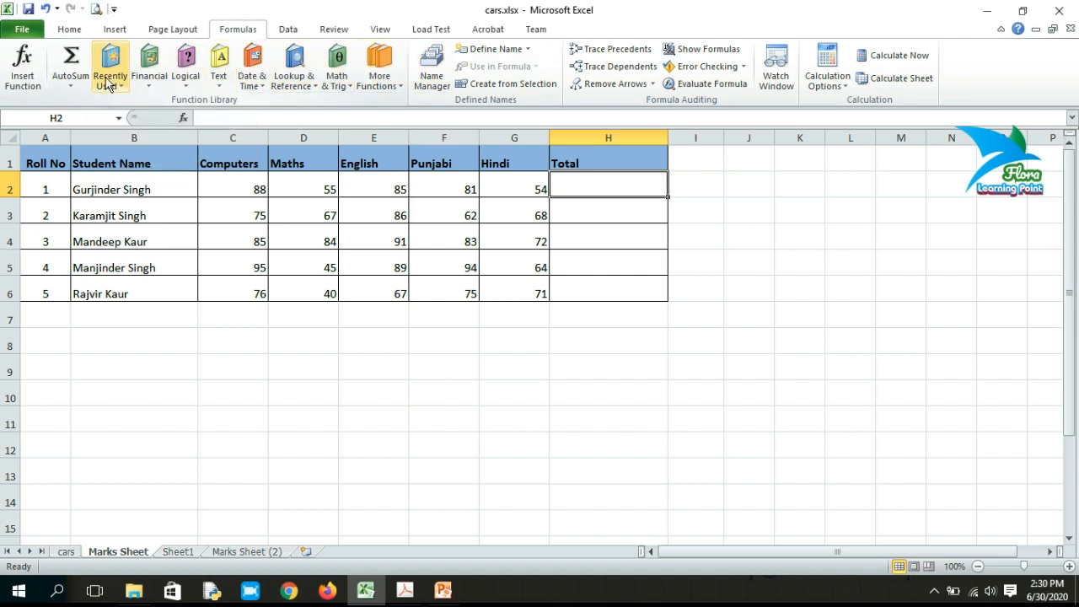
{"action": "left_click", "coordinate": [349, 86]}
{"action": "left_click_drag", "start_coordinate": [440, 120], "coordinate": [441, 350]}
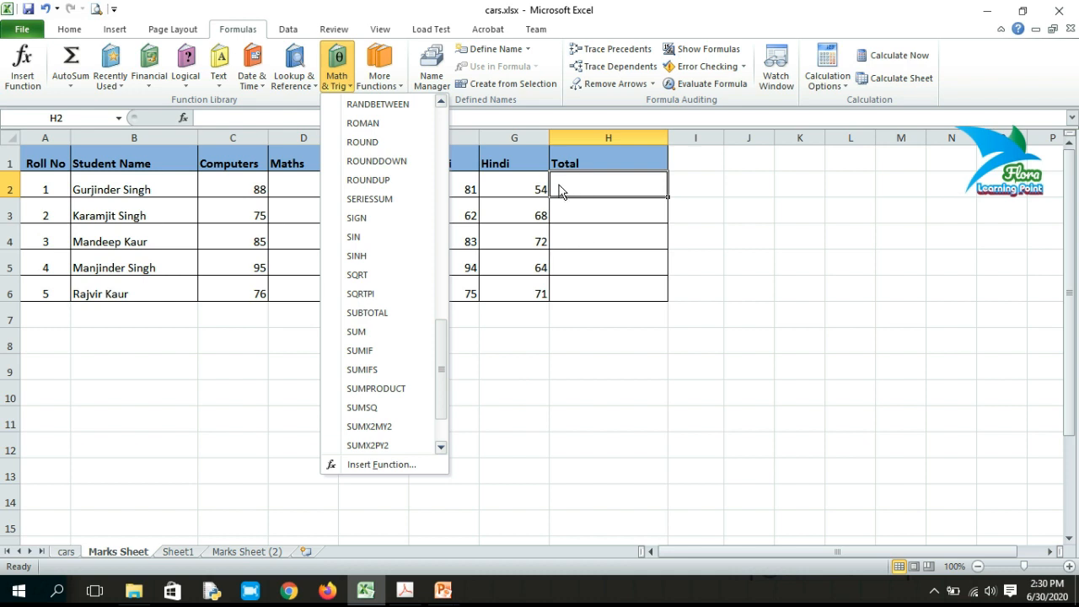
{"action": "left_click", "coordinate": [365, 334]}
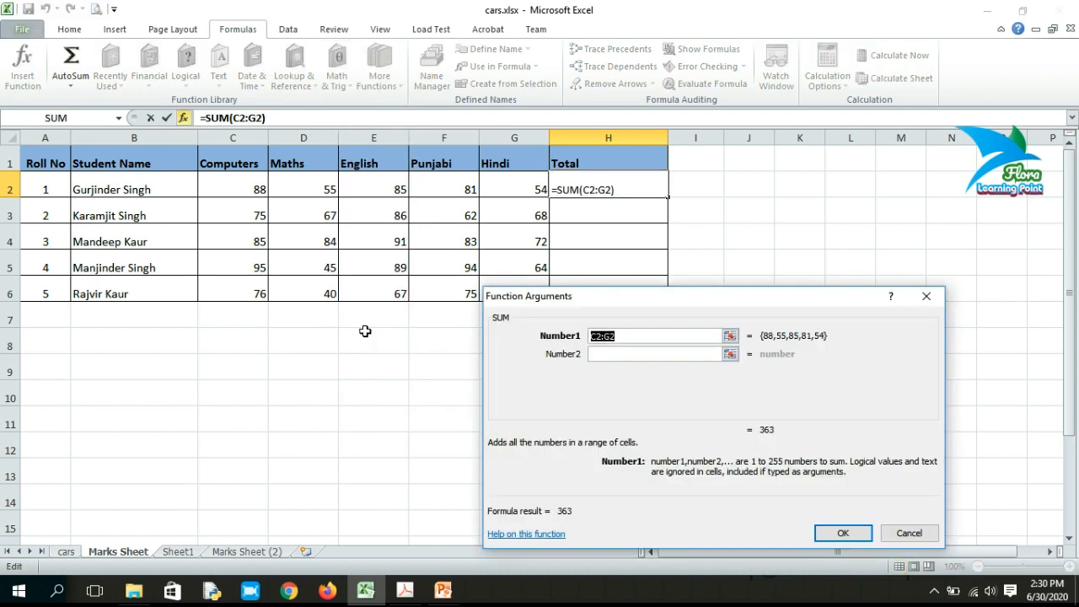
{"action": "left_click_drag", "start_coordinate": [218, 190], "coordinate": [508, 198]}
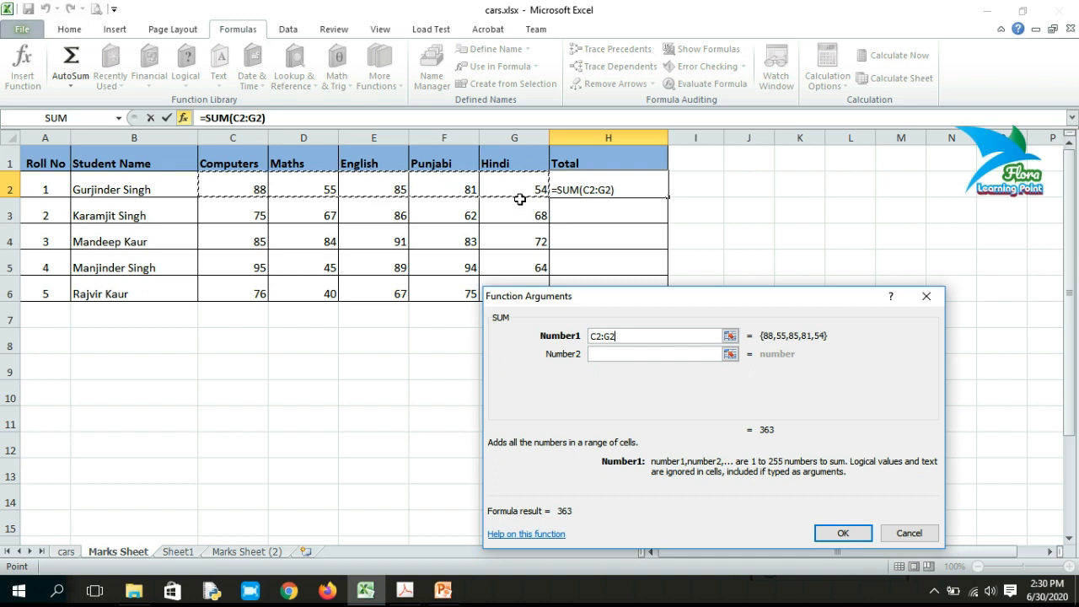
{"action": "left_click", "coordinate": [842, 533]}
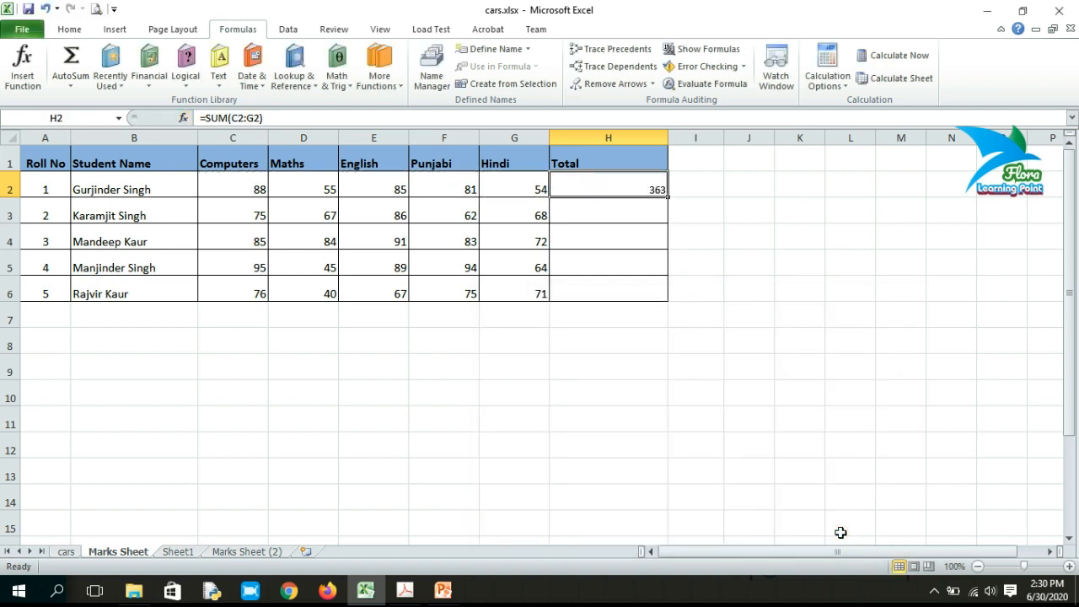
- Clear H2 and start a manual =sum( formula there over the first student's marks, C2:G2
{"action": "key", "text": "Delete"}
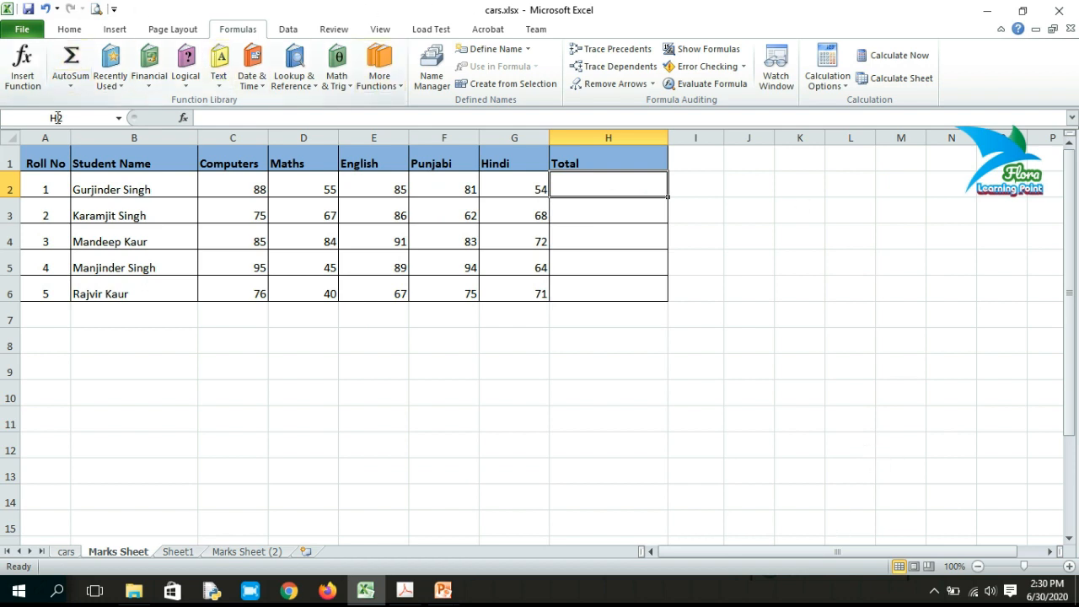
{"action": "left_click", "coordinate": [622, 385]}
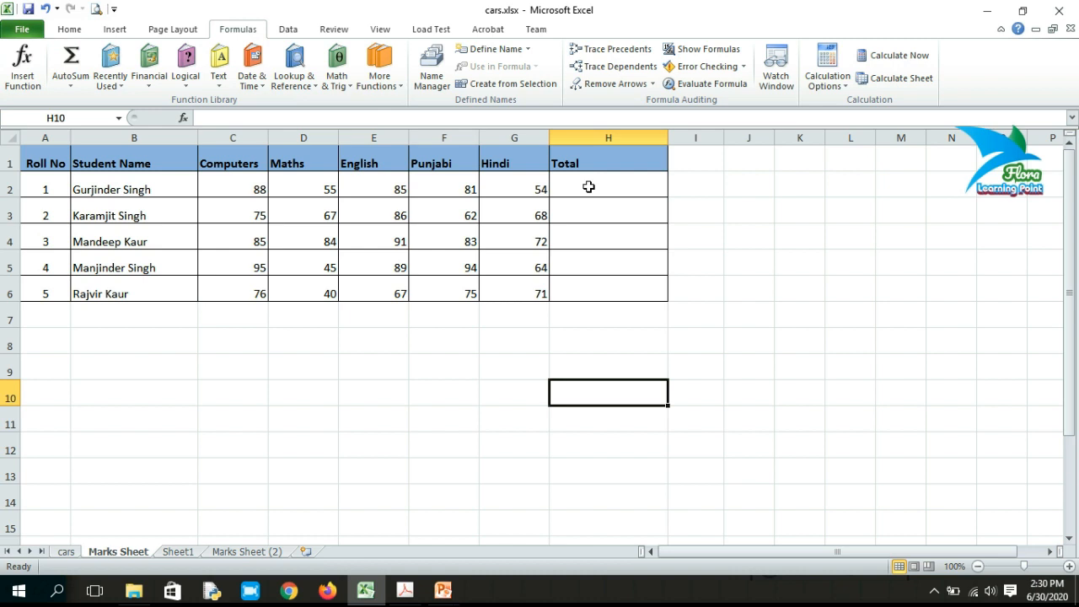
{"action": "left_click", "coordinate": [587, 189]}
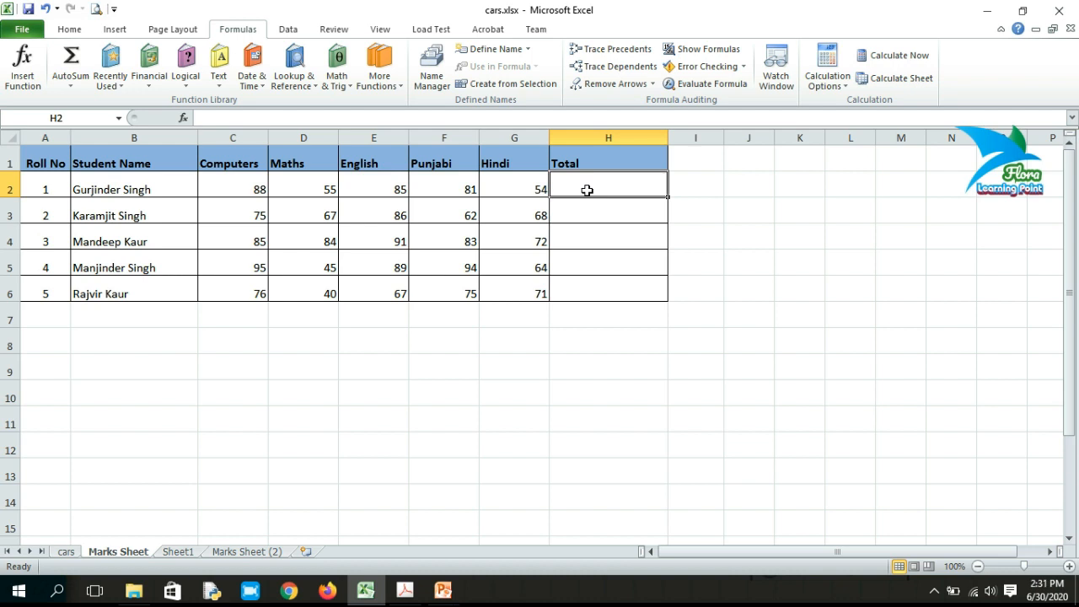
{"action": "type", "text": "="}
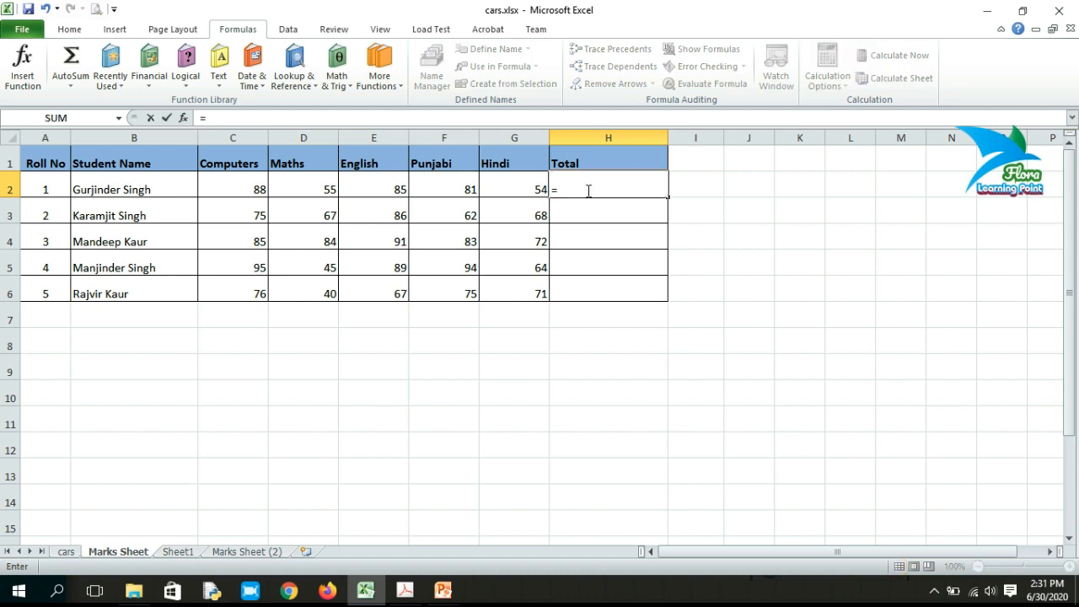
{"action": "type", "text": "sum"}
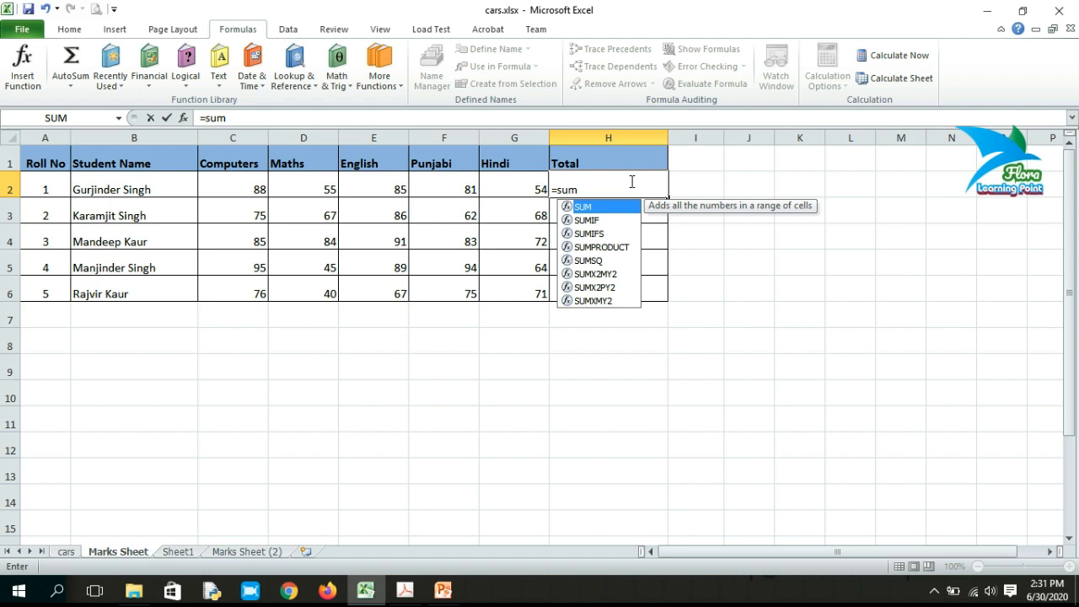
{"action": "type", "text": "("}
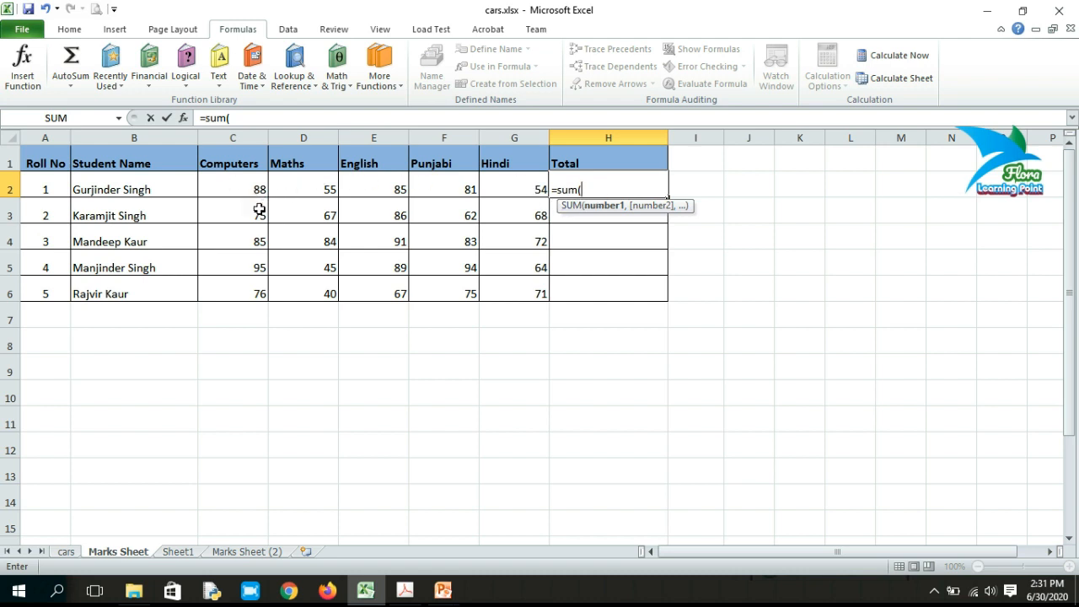
{"action": "left_click_drag", "start_coordinate": [250, 190], "coordinate": [489, 191]}
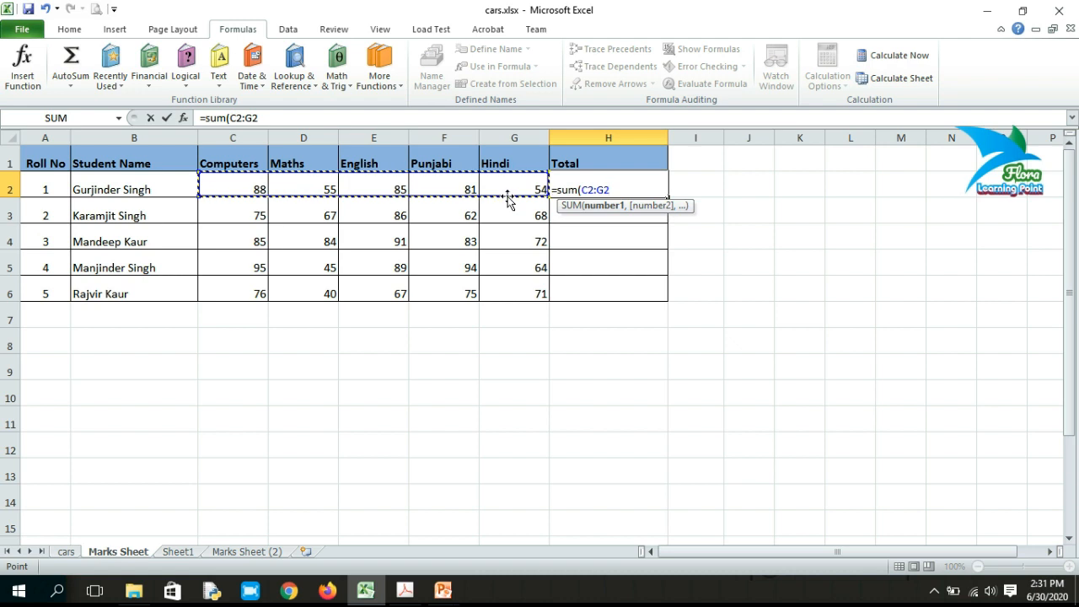
- Replace the picked range with a typed c2:g2 and complete the formula in H2 as =sum(c2:g2)
{"action": "key", "text": "BackSpace"}
{"action": "key", "text": "BackSpace"}
{"action": "key", "text": "BackSpace"}
{"action": "key", "text": "BackSpace"}
{"action": "key", "text": "BackSpace"}
{"action": "type", "text": "c2:"}
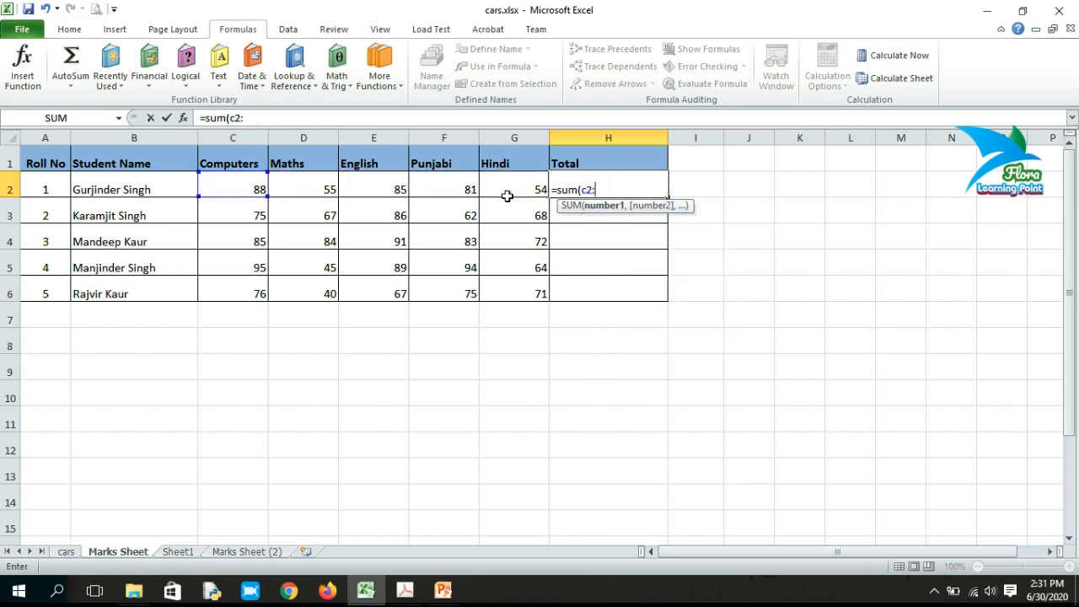
{"action": "type", "text": "g2"}
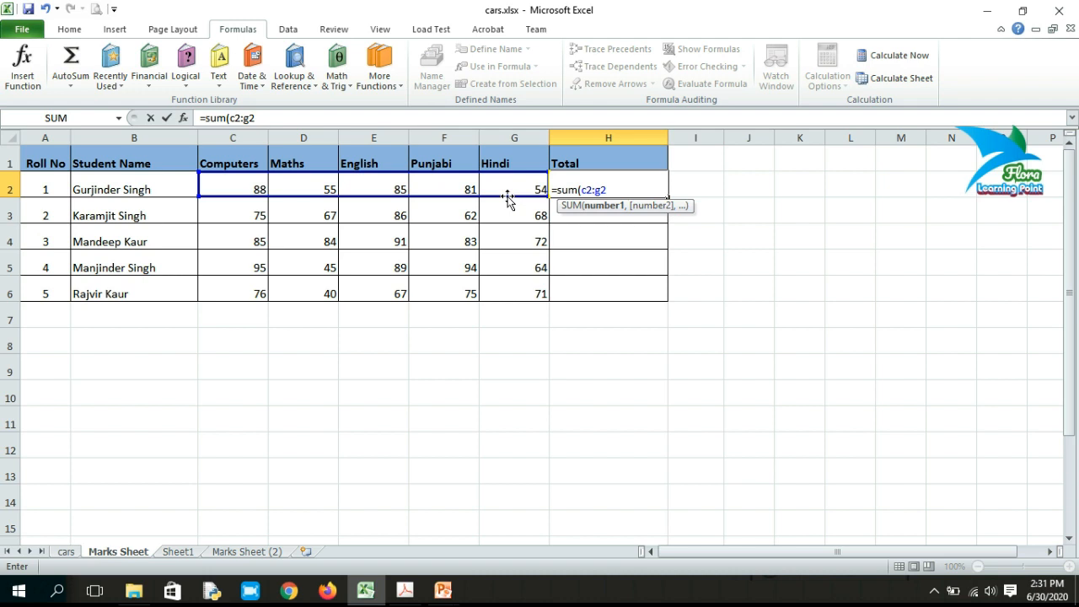
{"action": "type", "text": ")"}
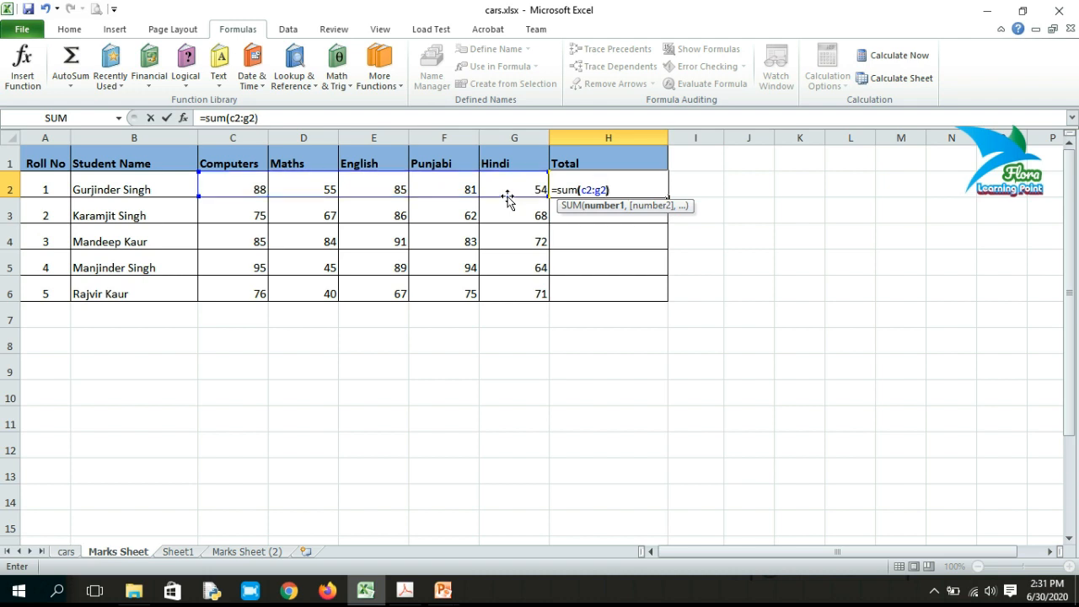
{"action": "key", "text": "Return"}
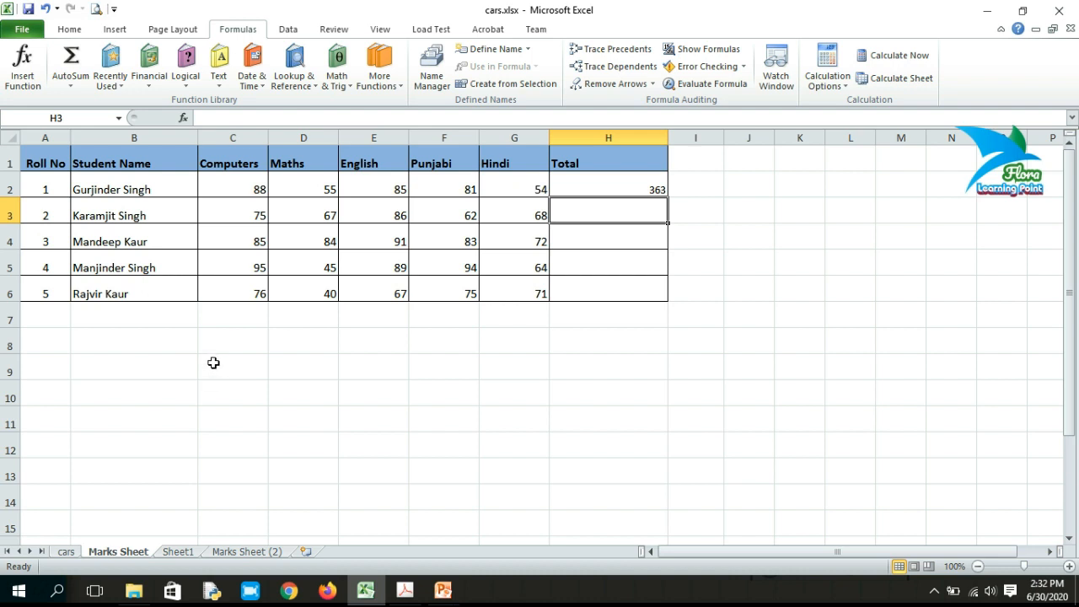
- Enter the label "Maximum:" in cell B9
{"action": "left_click", "coordinate": [169, 364]}
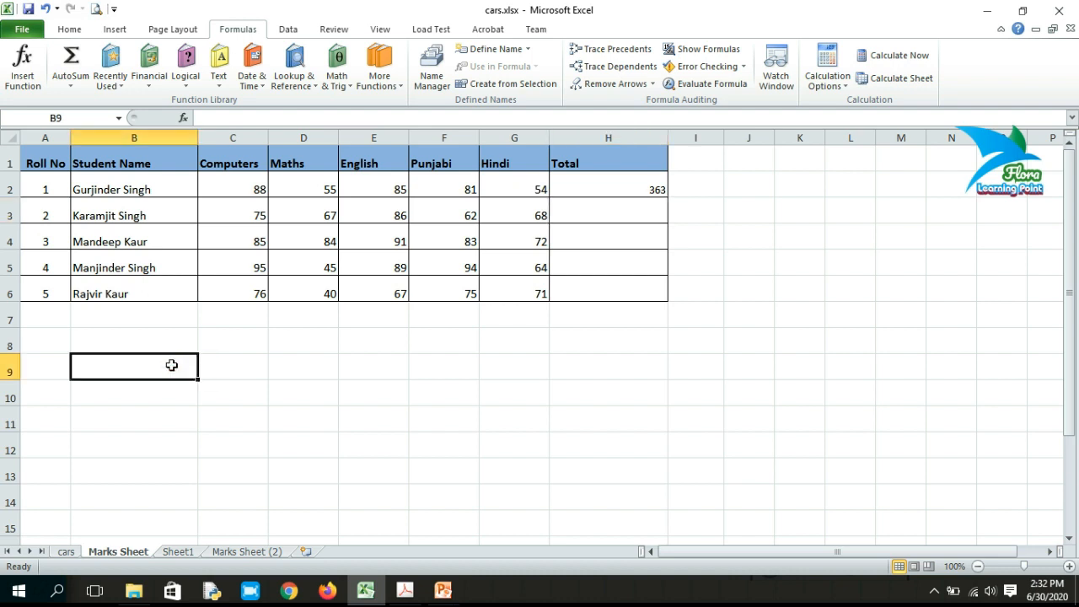
{"action": "type", "text": "M"}
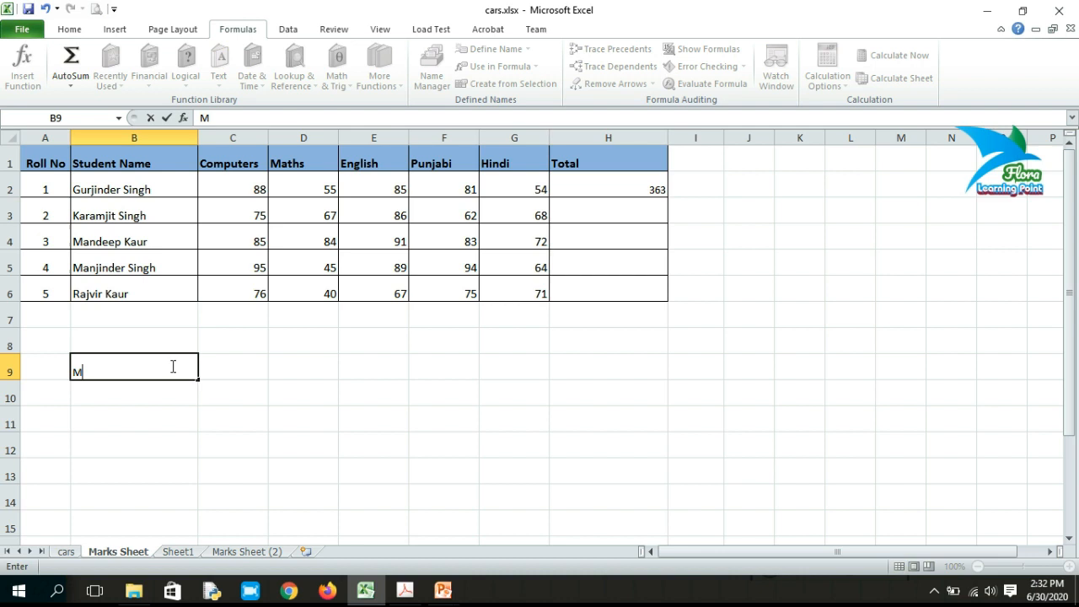
{"action": "type", "text": "aximum:"}
{"action": "key", "text": "Return"}
- Calculate the highest Computers mark in cell C9 with the formula =max(C2:C6)
{"action": "key", "text": "Up"}
{"action": "key", "text": "Right"}
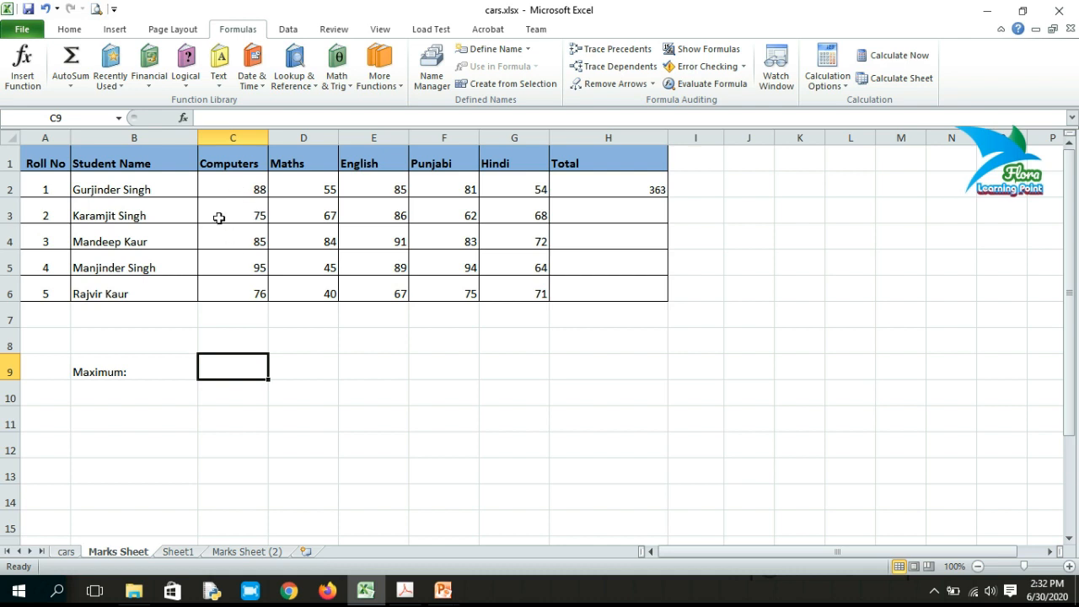
{"action": "left_click", "coordinate": [69, 86]}
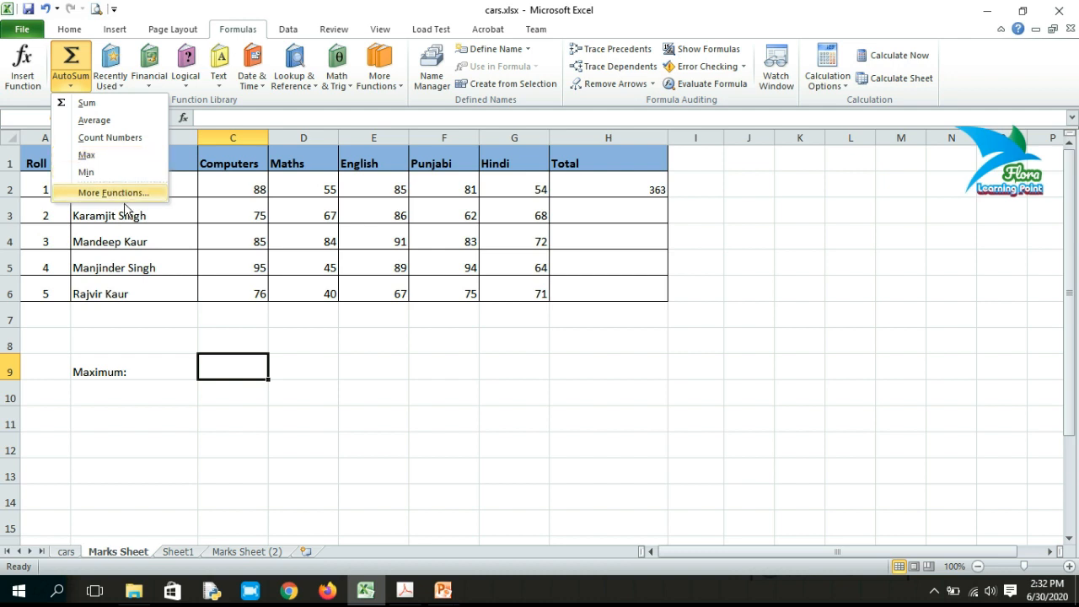
{"action": "left_click", "coordinate": [225, 364]}
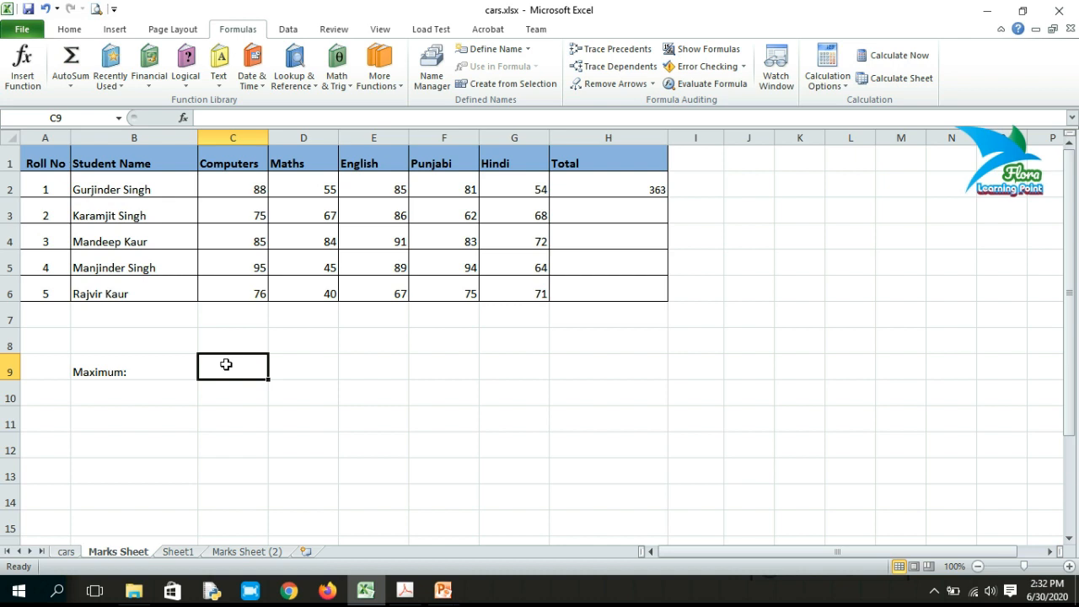
{"action": "type", "text": "="}
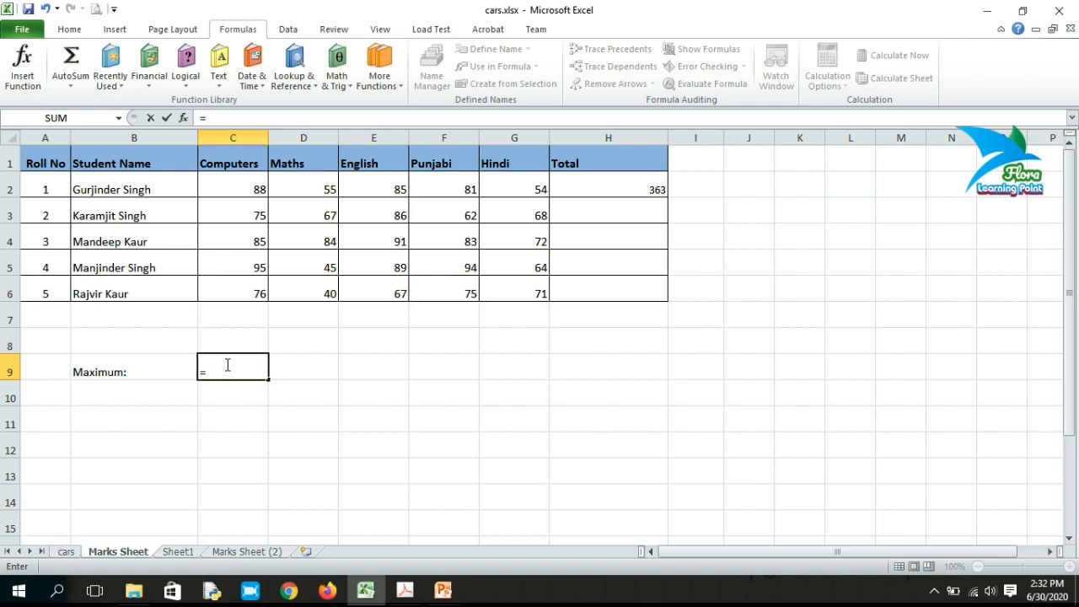
{"action": "type", "text": "max"}
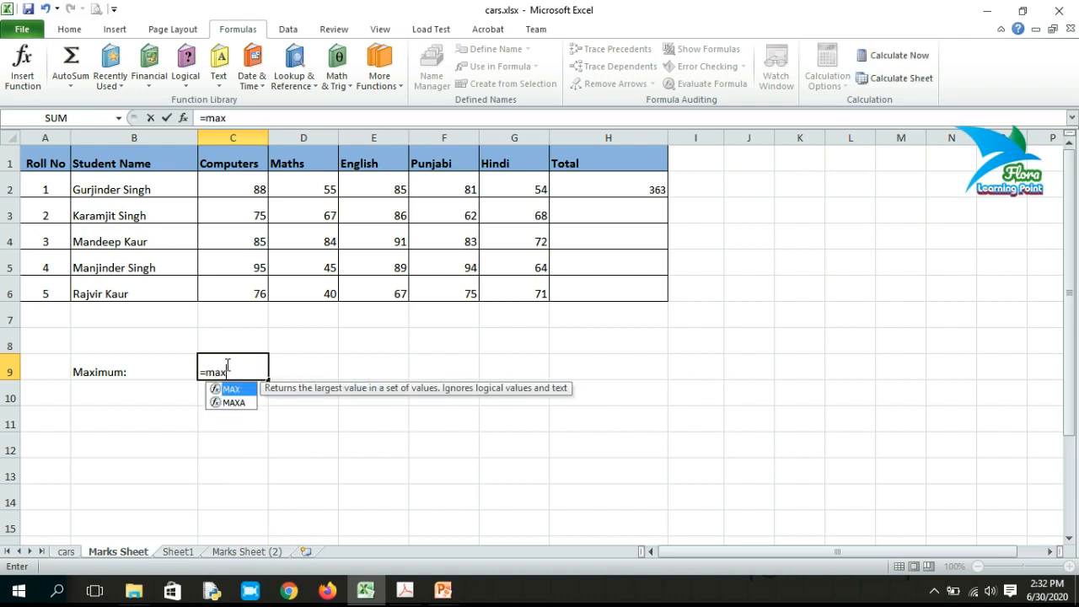
{"action": "type", "text": "("}
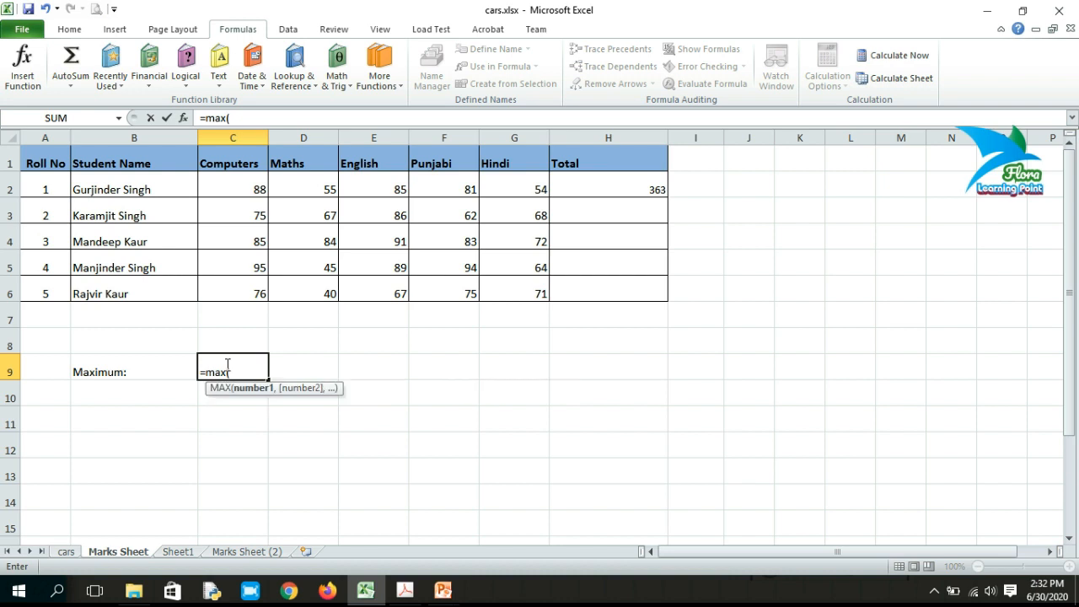
{"action": "left_click_drag", "start_coordinate": [249, 180], "coordinate": [256, 289]}
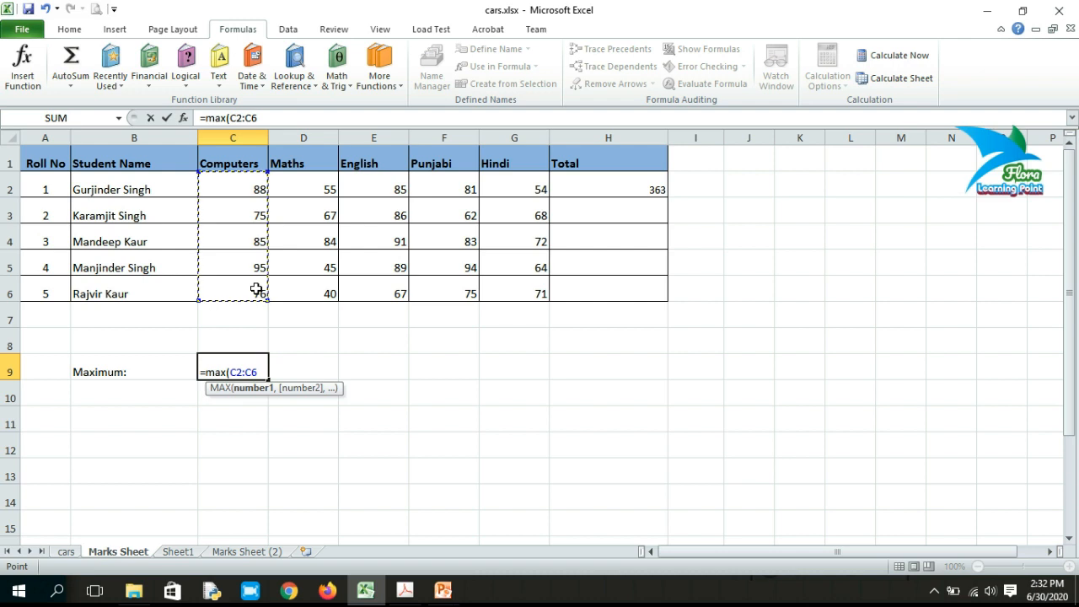
{"action": "type", "text": ")"}
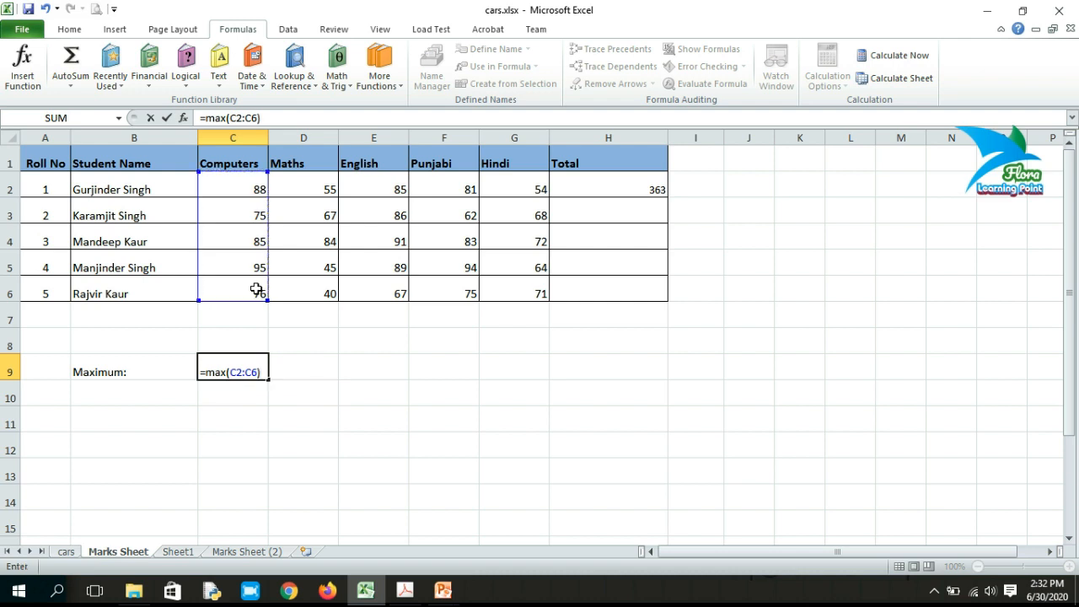
{"action": "key", "text": "Return"}
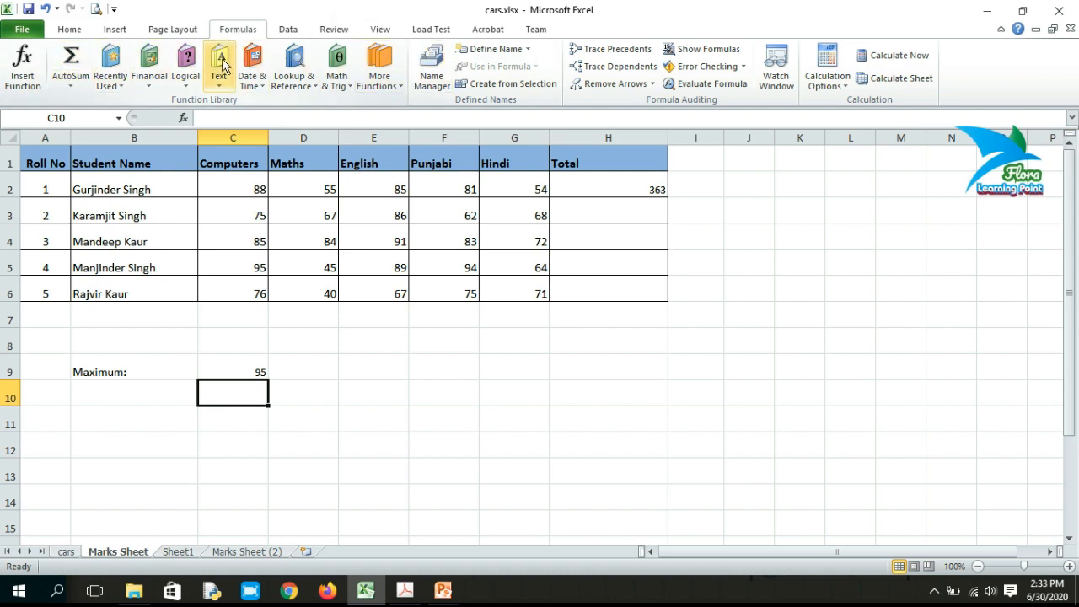
{"action": "left_click", "coordinate": [237, 372]}
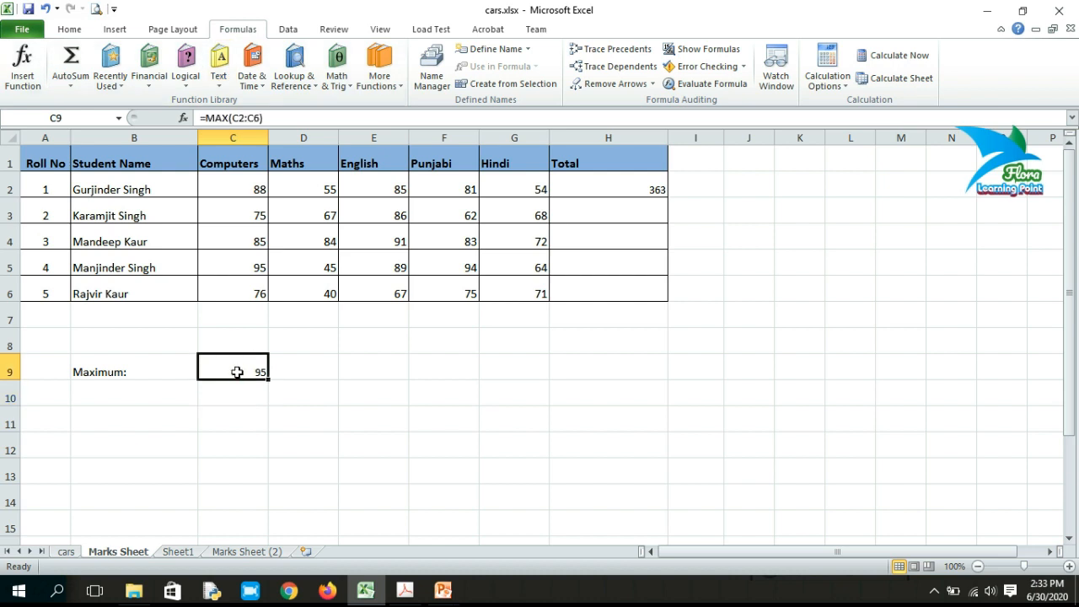
- Enter the label "Average:" in cell B10
{"action": "left_click", "coordinate": [161, 398]}
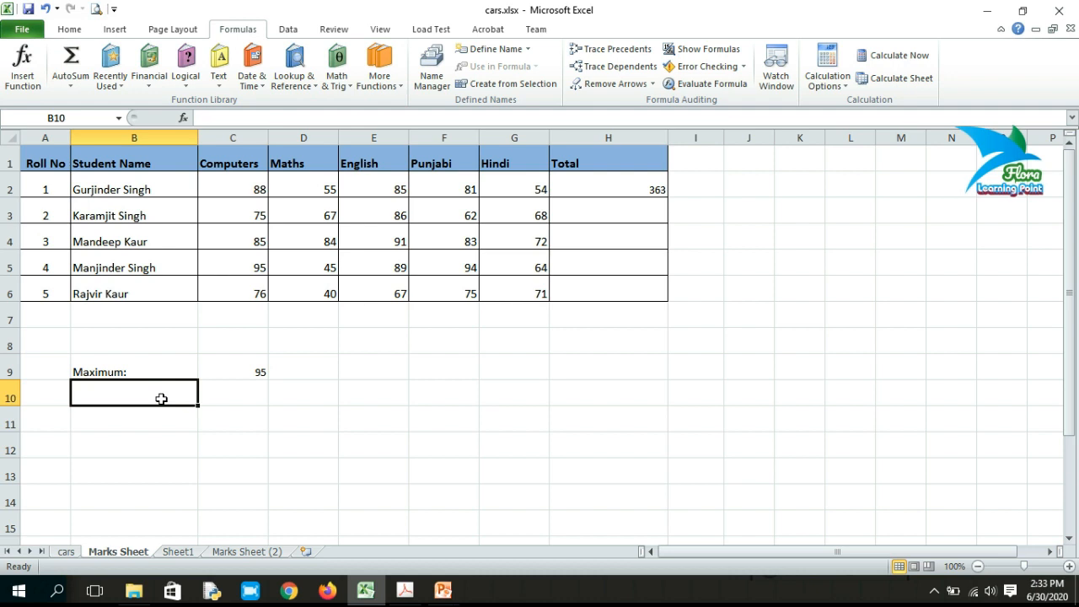
{"action": "type", "text": "Average:"}
{"action": "key", "text": "Tab"}
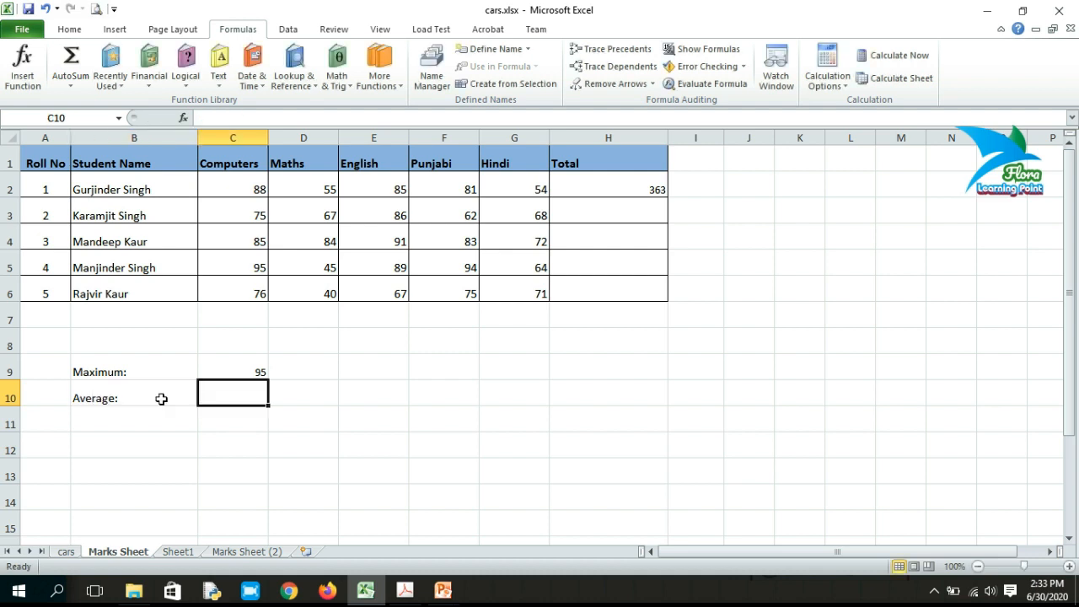
- Calculate the average Computers mark in C10 with =AVERAGE(C2:C6), picking AVERAGE from the suggested functions
{"action": "type", "text": "=ave"}
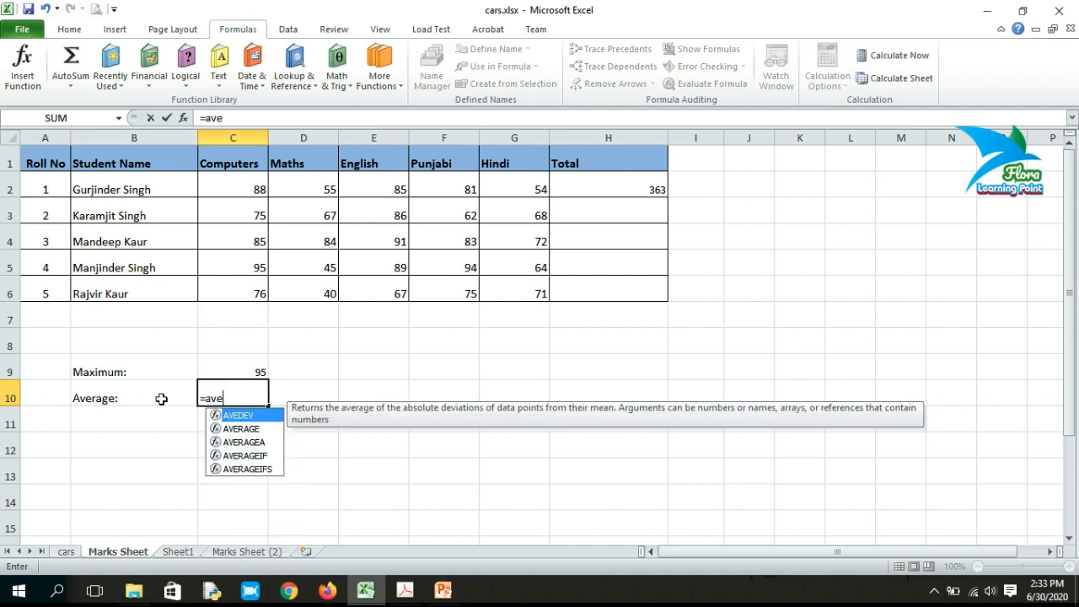
{"action": "left_click", "coordinate": [237, 432]}
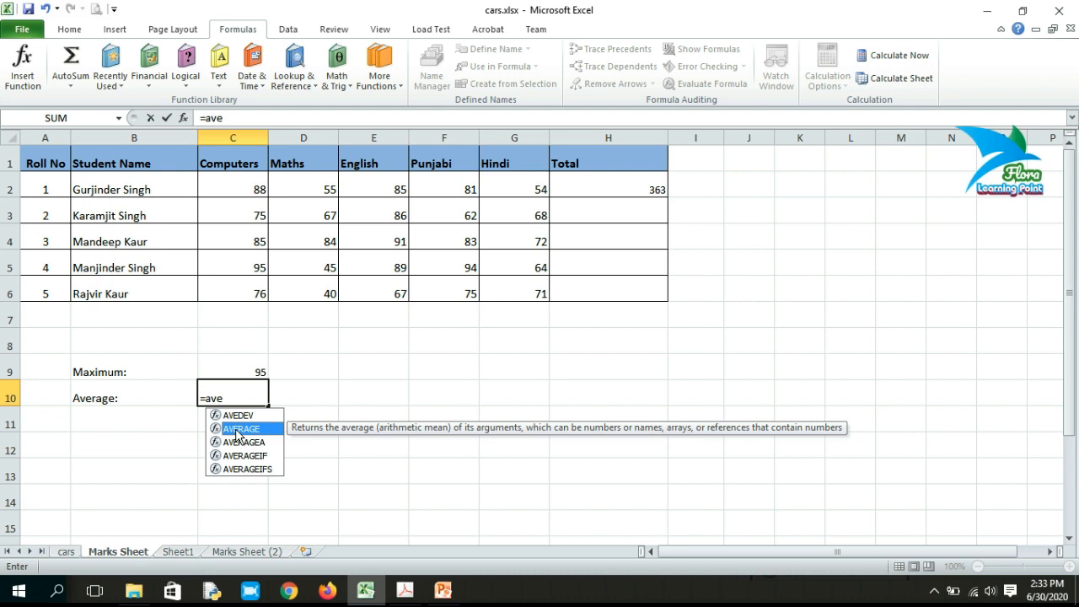
{"action": "double_click", "coordinate": [237, 432]}
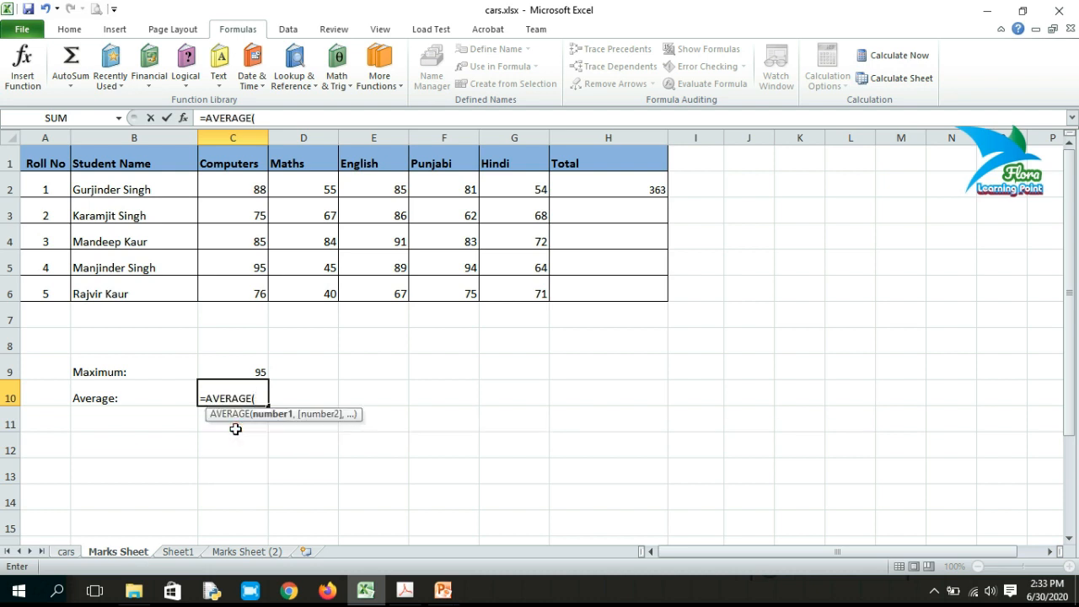
{"action": "left_click_drag", "start_coordinate": [234, 182], "coordinate": [248, 287]}
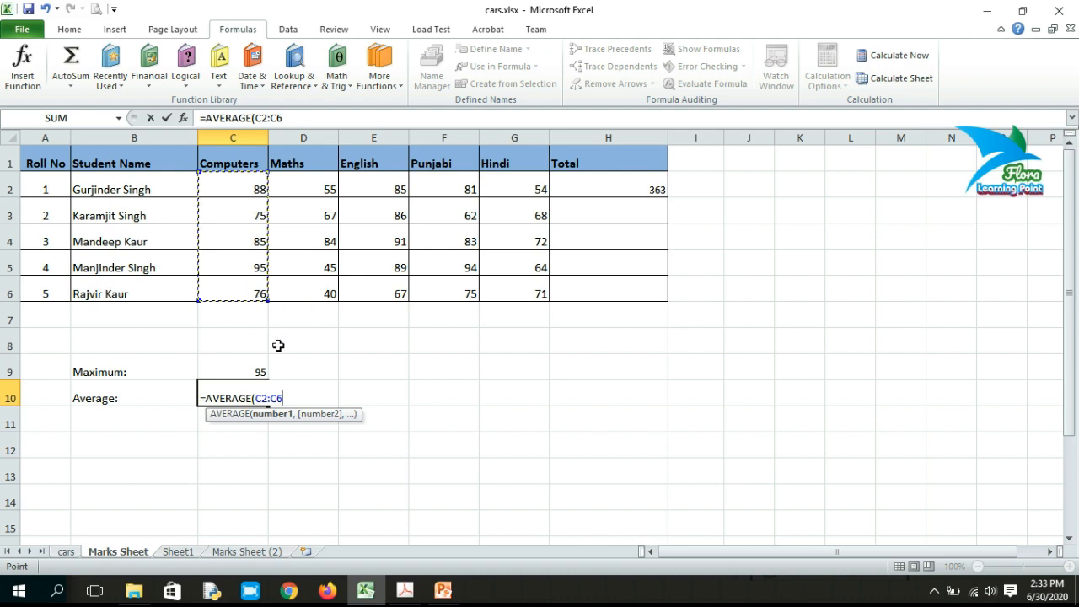
{"action": "type", "text": ")"}
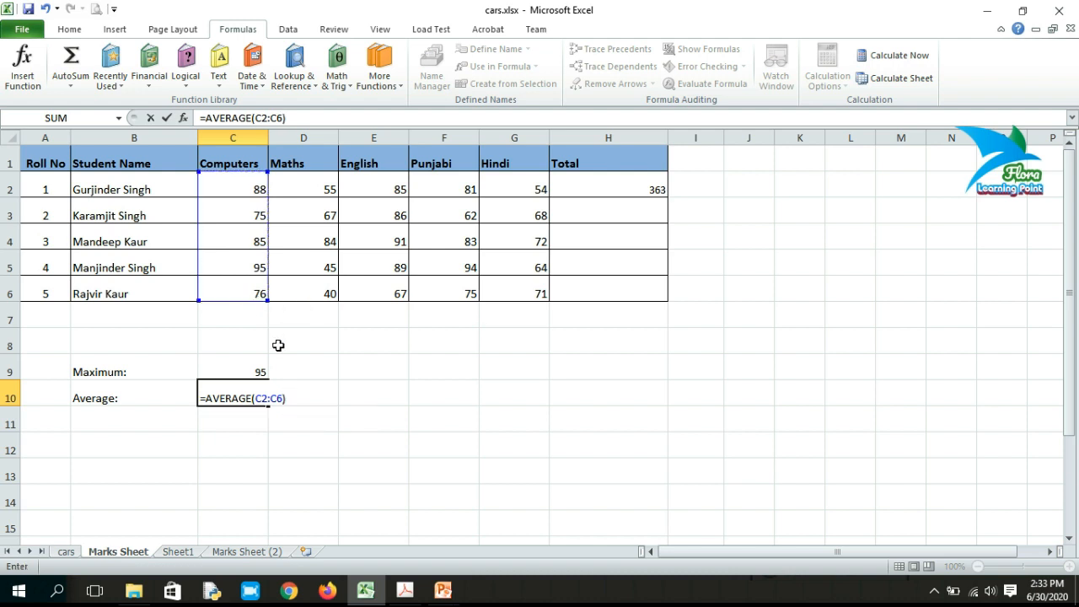
{"action": "key", "text": "Return"}
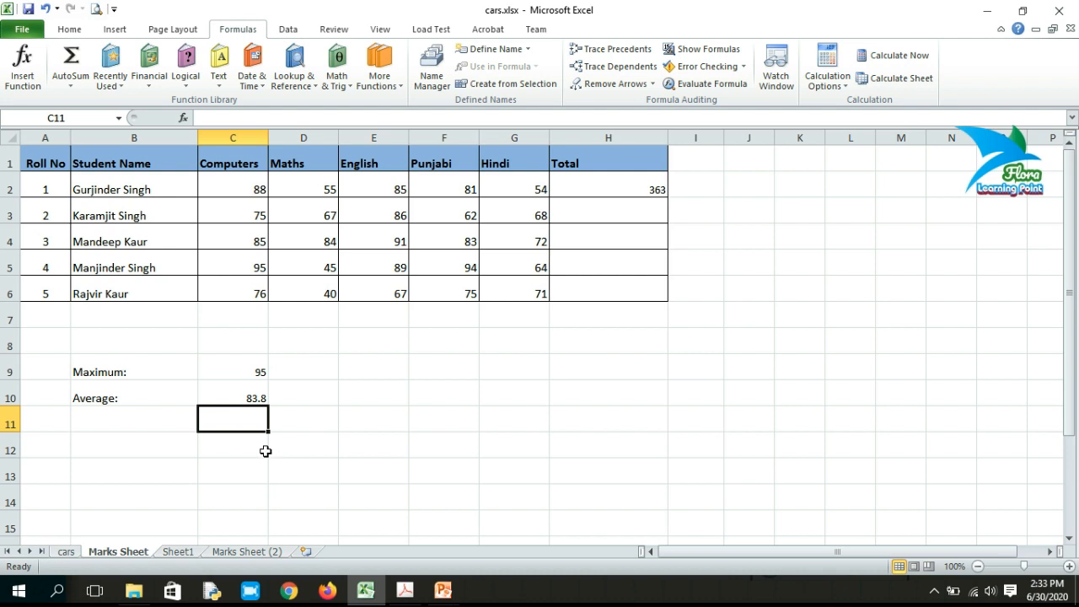
- Total the second student's marks in H3 with =sum(C3:G3) and fill the formula down to H6
{"action": "left_click", "coordinate": [646, 186]}
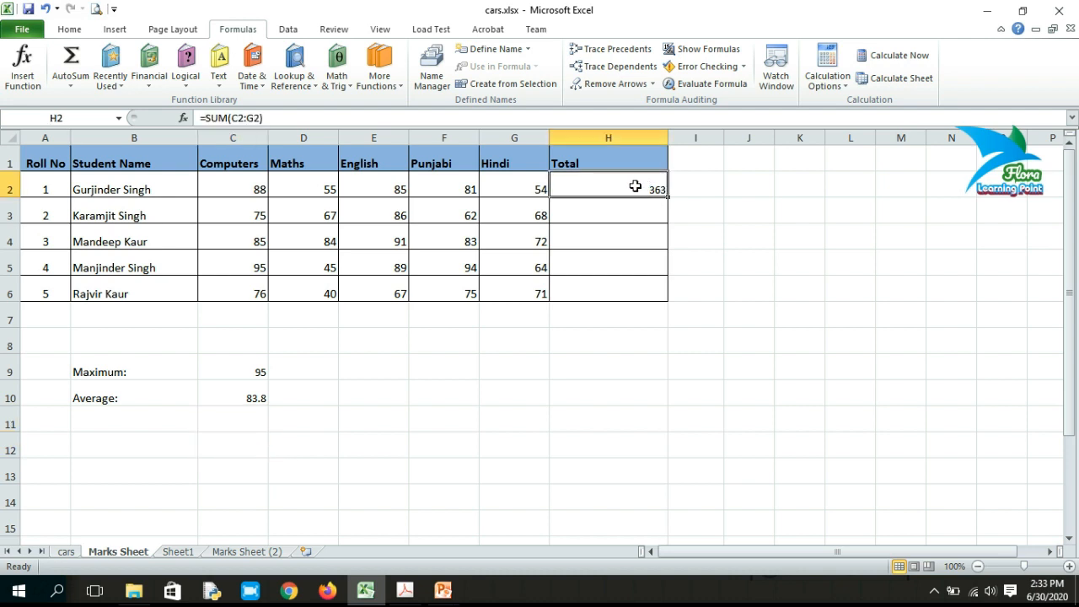
{"action": "left_click", "coordinate": [584, 211]}
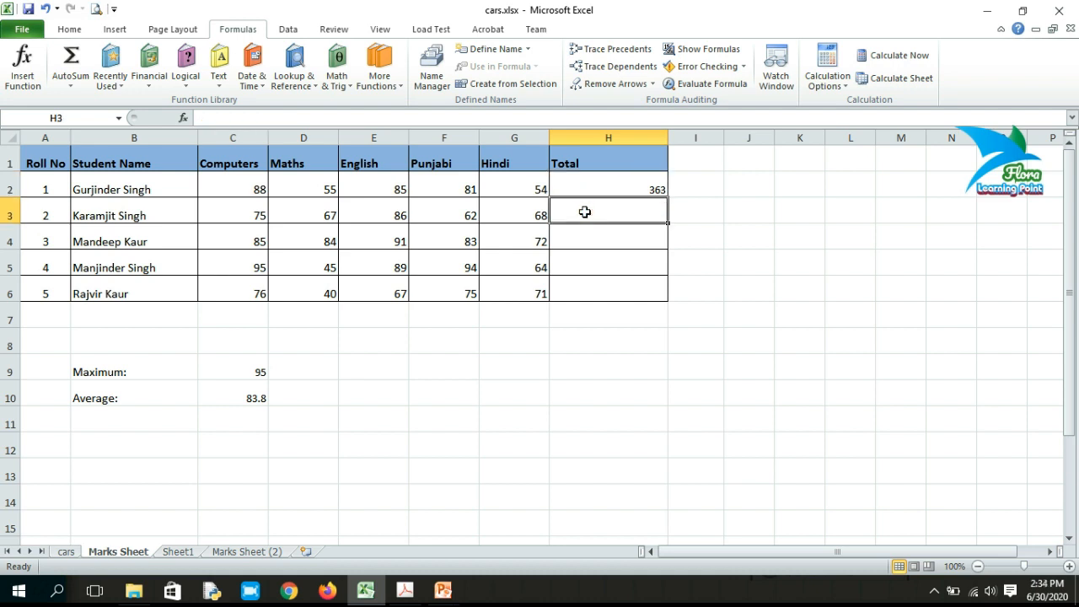
{"action": "type", "text": "=sum"}
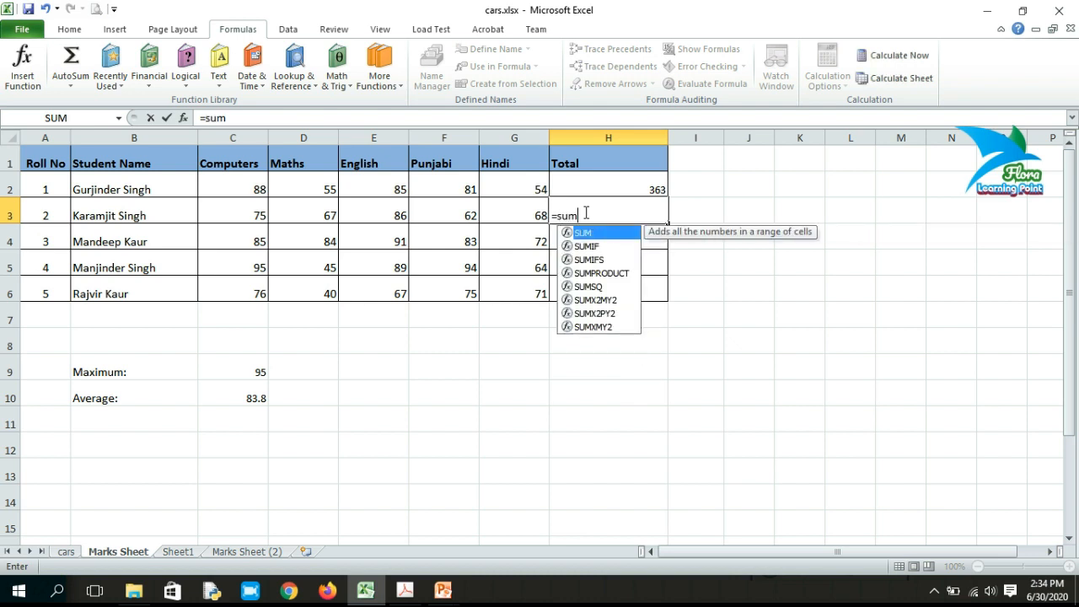
{"action": "type", "text": "("}
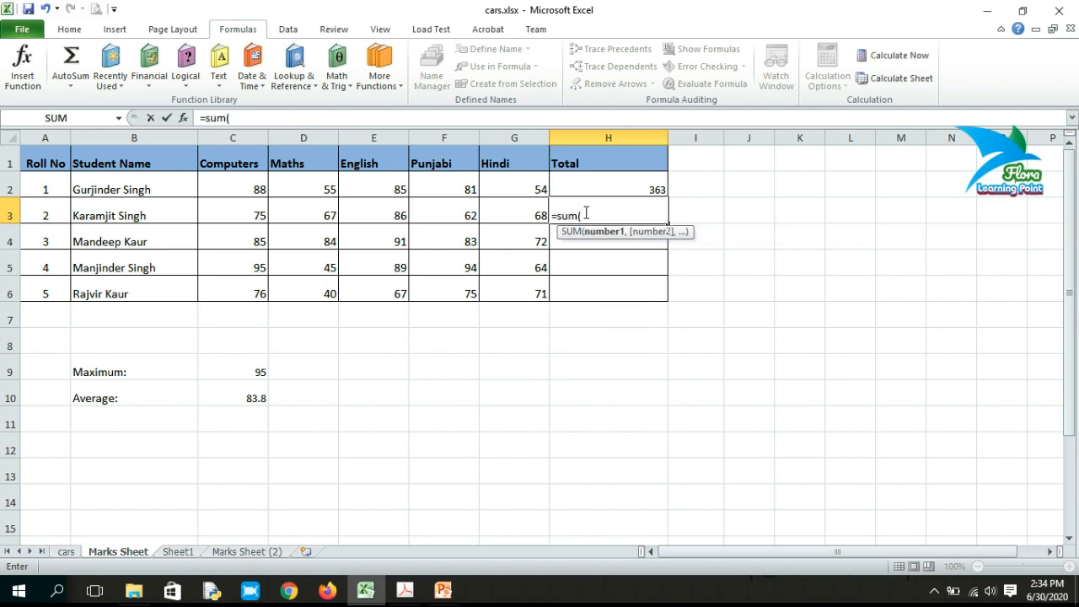
{"action": "left_click_drag", "start_coordinate": [237, 218], "coordinate": [518, 217]}
{"action": "type", "text": ")"}
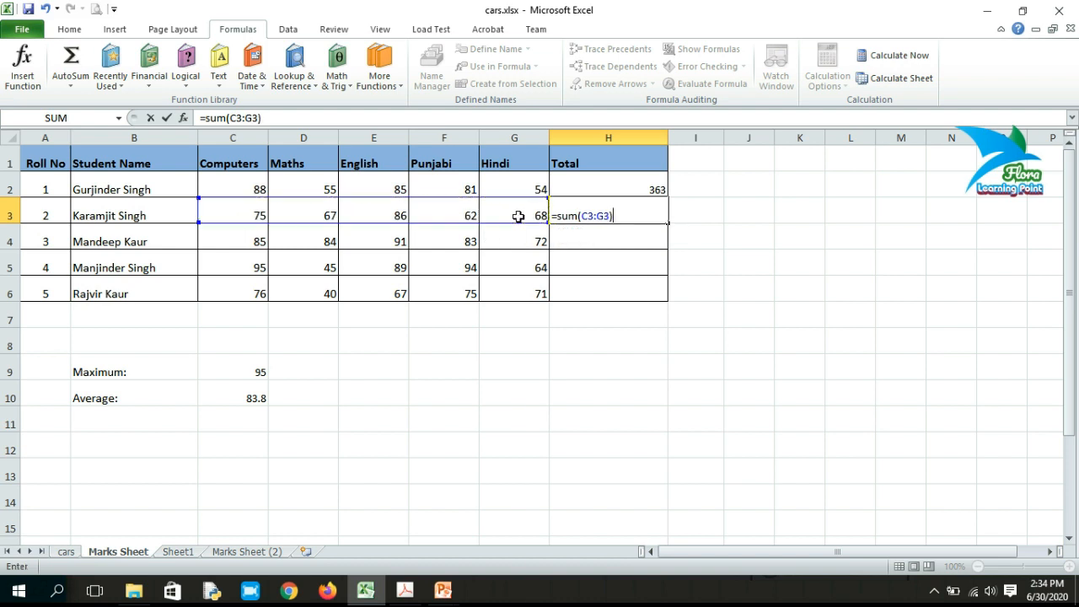
{"action": "key", "text": "Return"}
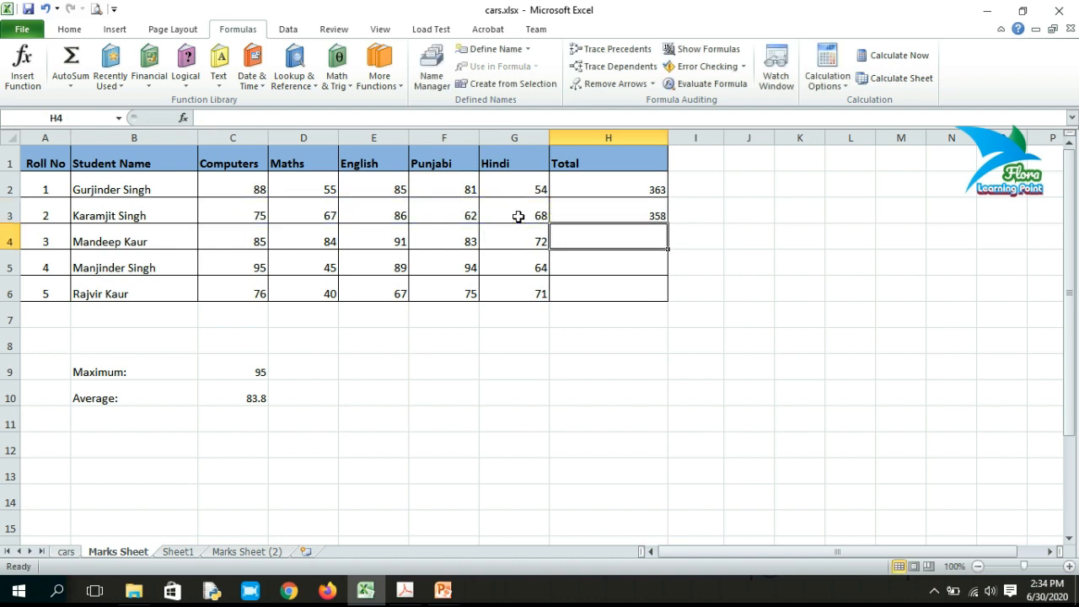
{"action": "left_click", "coordinate": [601, 215]}
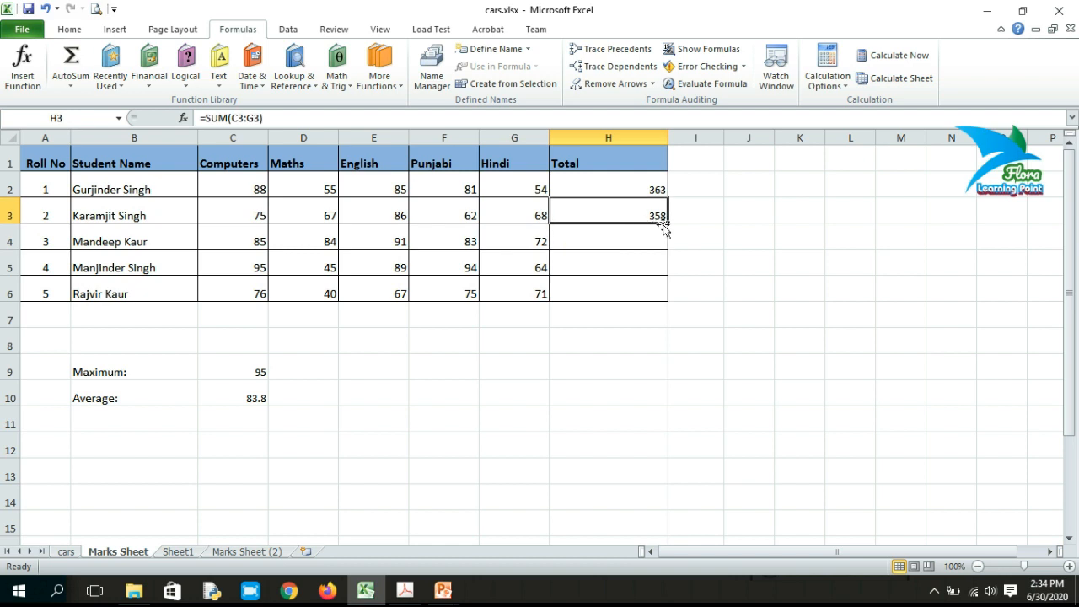
{"action": "left_click_drag", "start_coordinate": [668, 225], "coordinate": [666, 295]}
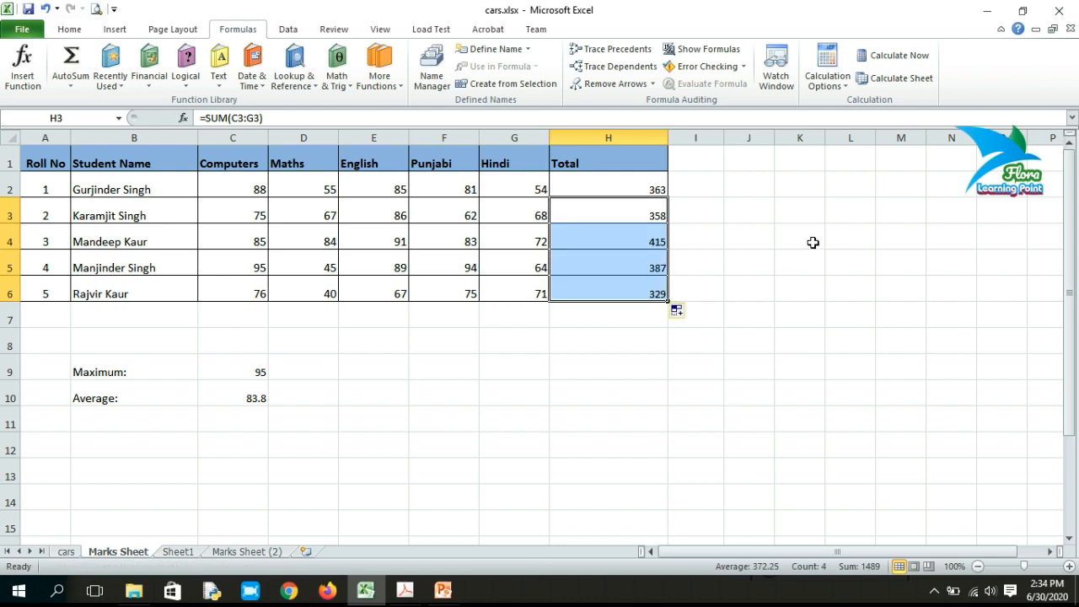
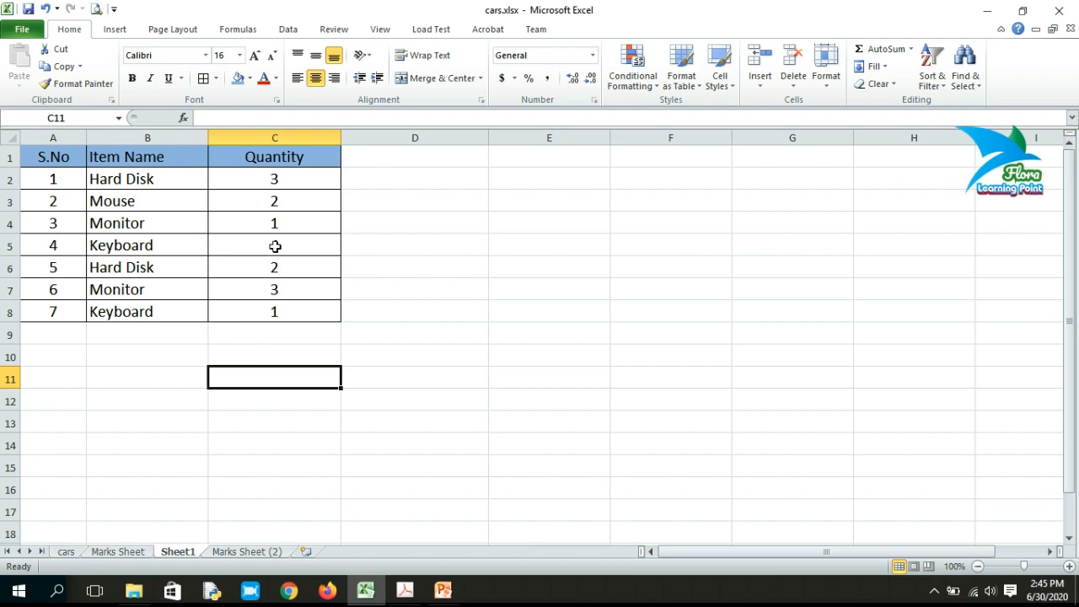
- Total the item quantities on Sheet1 in cell C11 with the formula =sum(C2:C8)
{"action": "type", "text": "="}
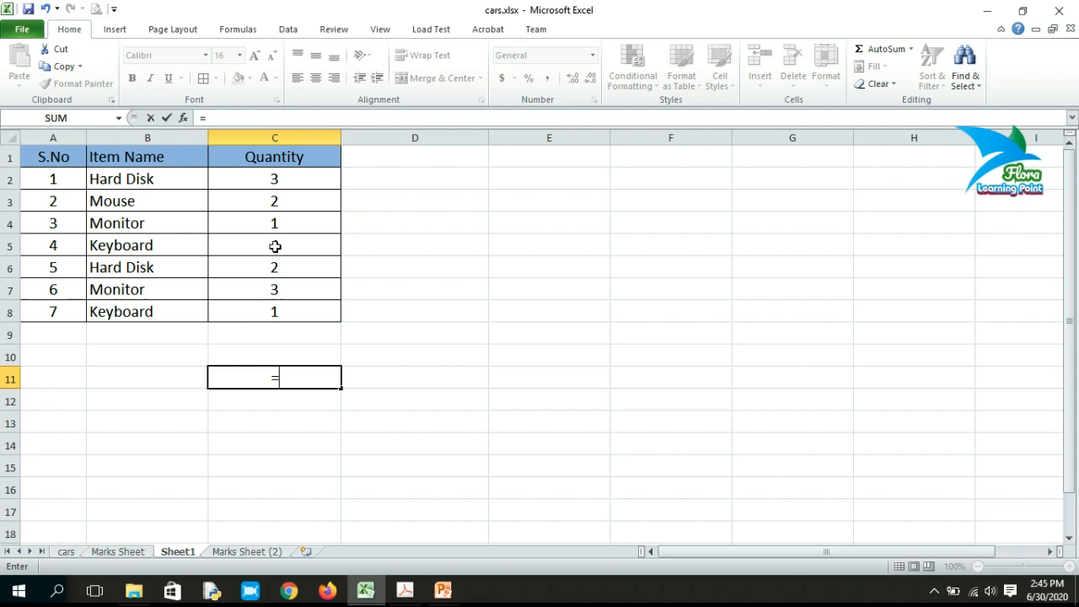
{"action": "type", "text": "sum"}
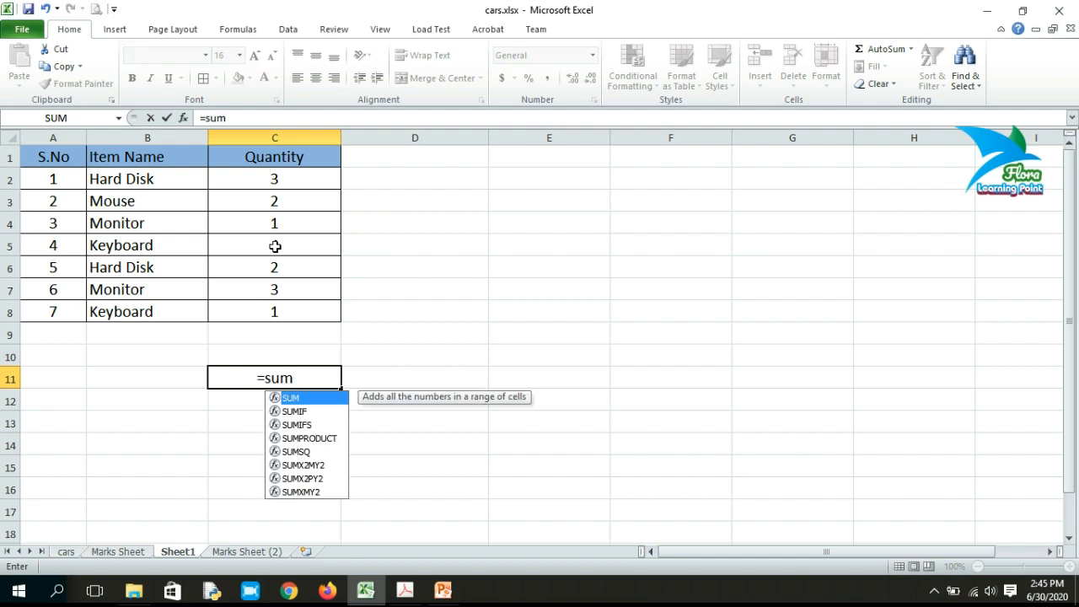
{"action": "type", "text": "("}
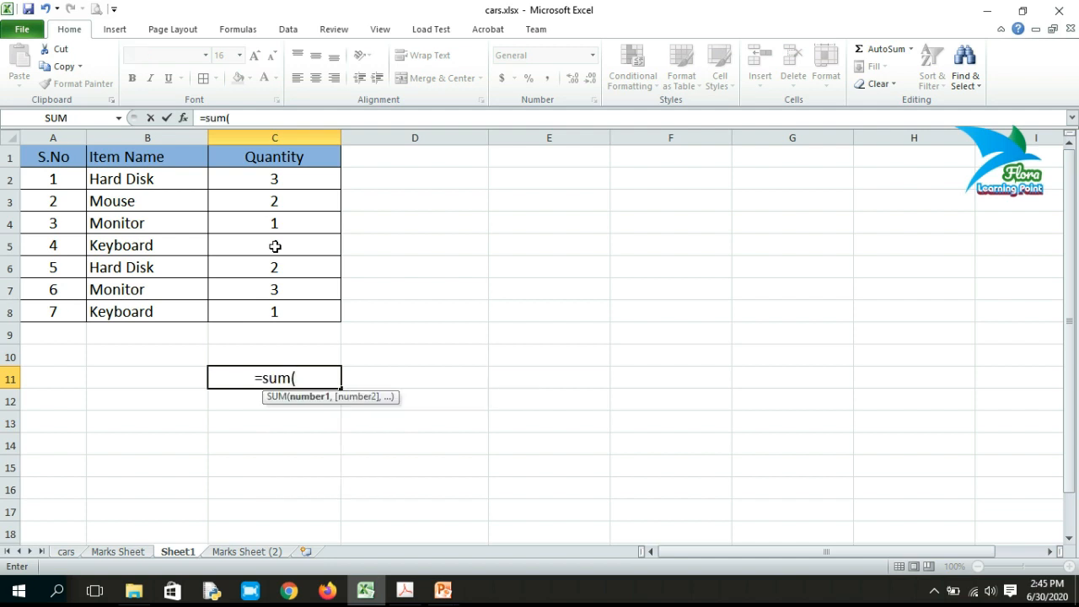
{"action": "left_click_drag", "start_coordinate": [272, 177], "coordinate": [279, 314]}
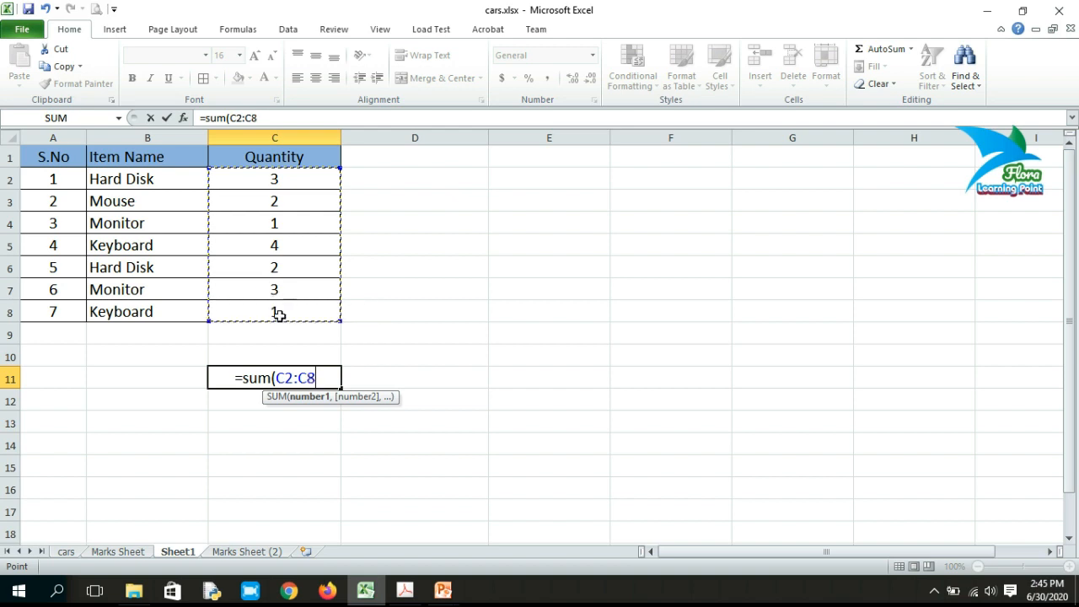
{"action": "type", "text": ")"}
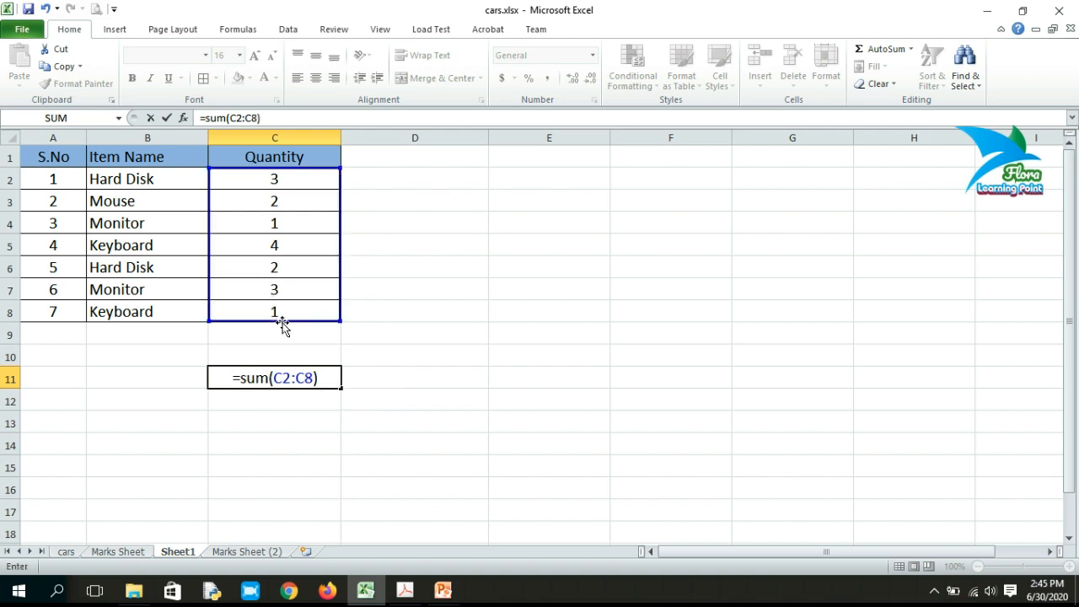
{"action": "key", "text": "Return"}
{"action": "left_click_drag", "start_coordinate": [264, 173], "coordinate": [263, 307]}
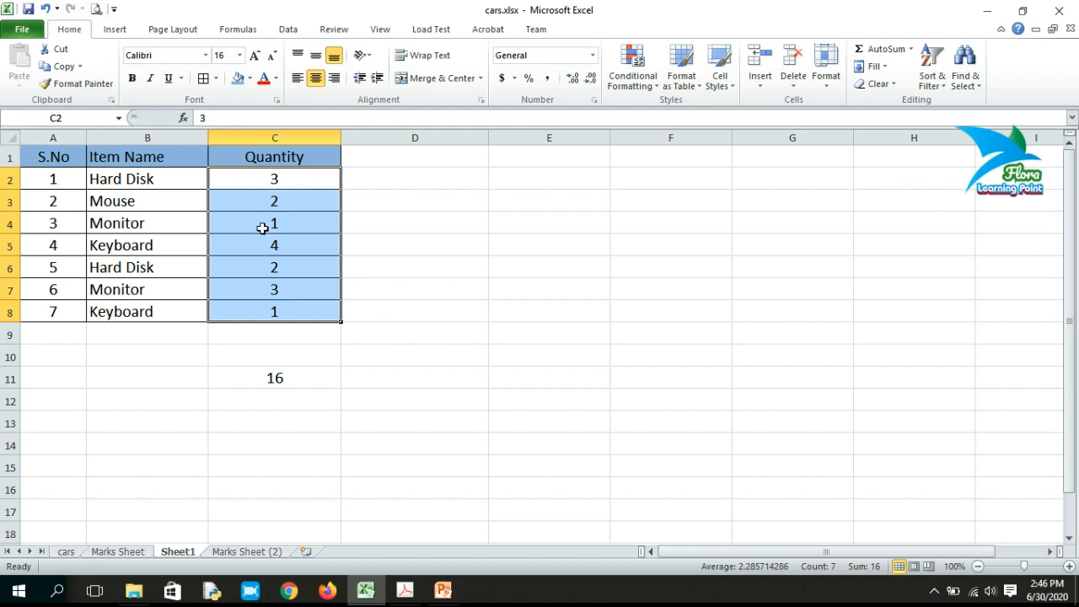
- Delete the whole SUM formula from cell C11
{"action": "double_click", "coordinate": [299, 376]}
{"action": "left_click_drag", "start_coordinate": [317, 377], "coordinate": [212, 377]}
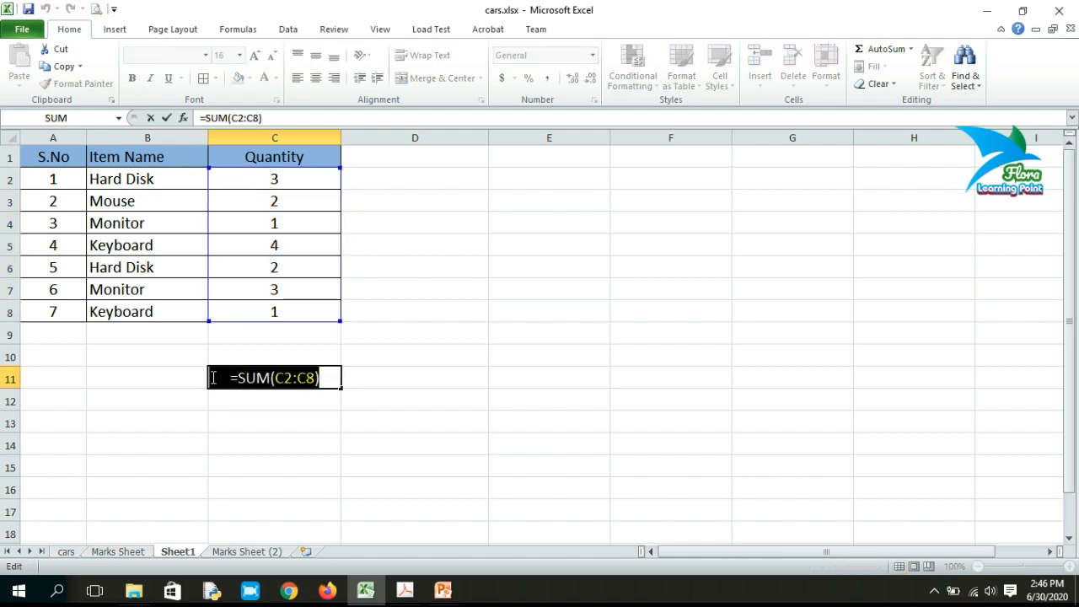
{"action": "key", "text": "BackSpace"}
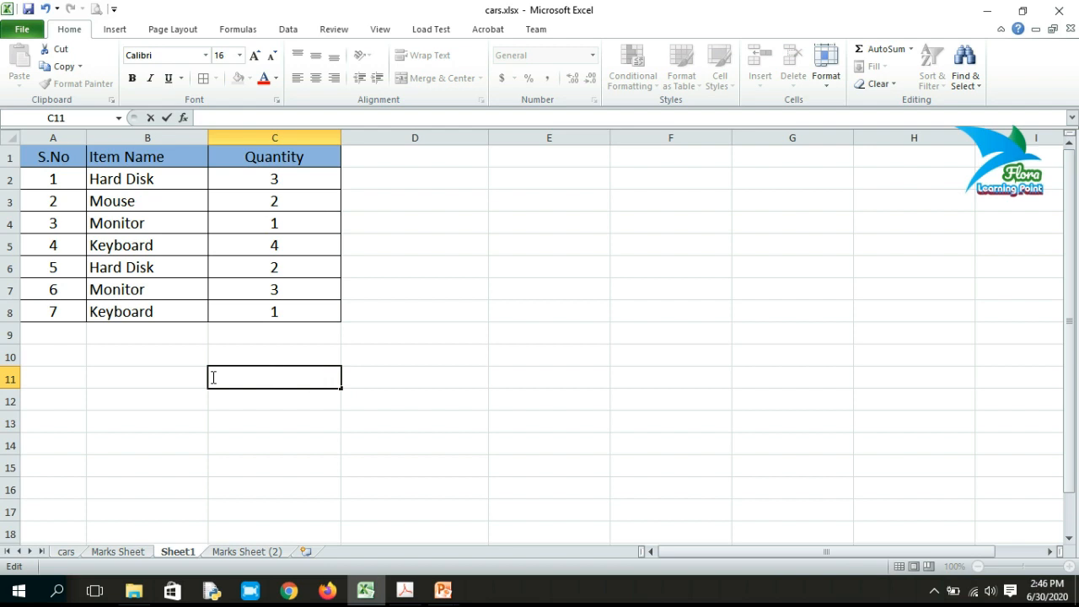
- Start a SUMIF formula in cell C11 with the quantities C2:C8 as its range
{"action": "type", "text": "=su"}
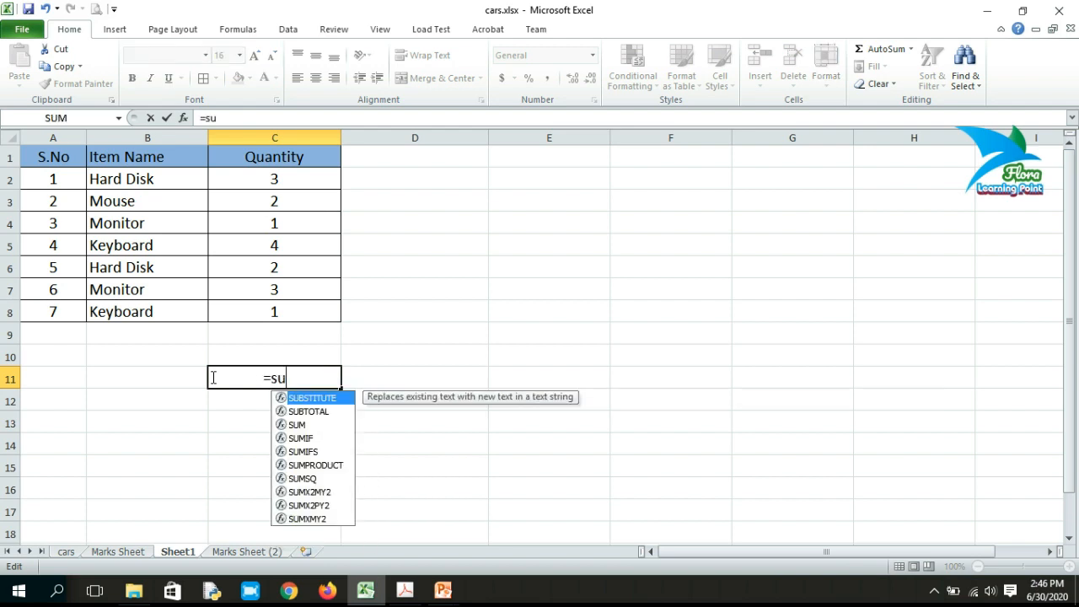
{"action": "type", "text": "mif"}
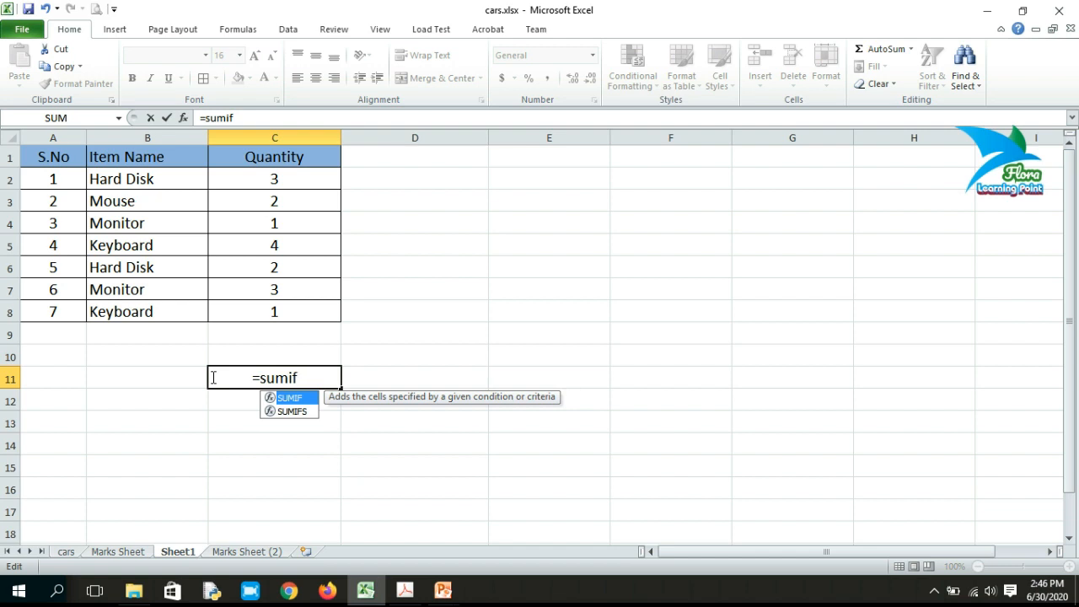
{"action": "type", "text": "("}
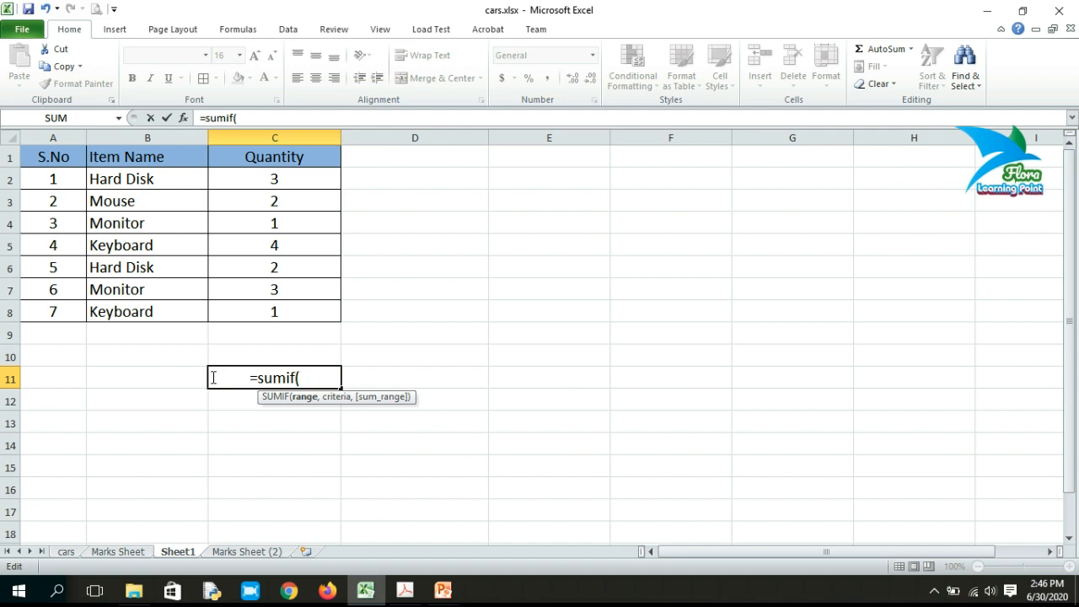
{"action": "left_click", "coordinate": [239, 32]}
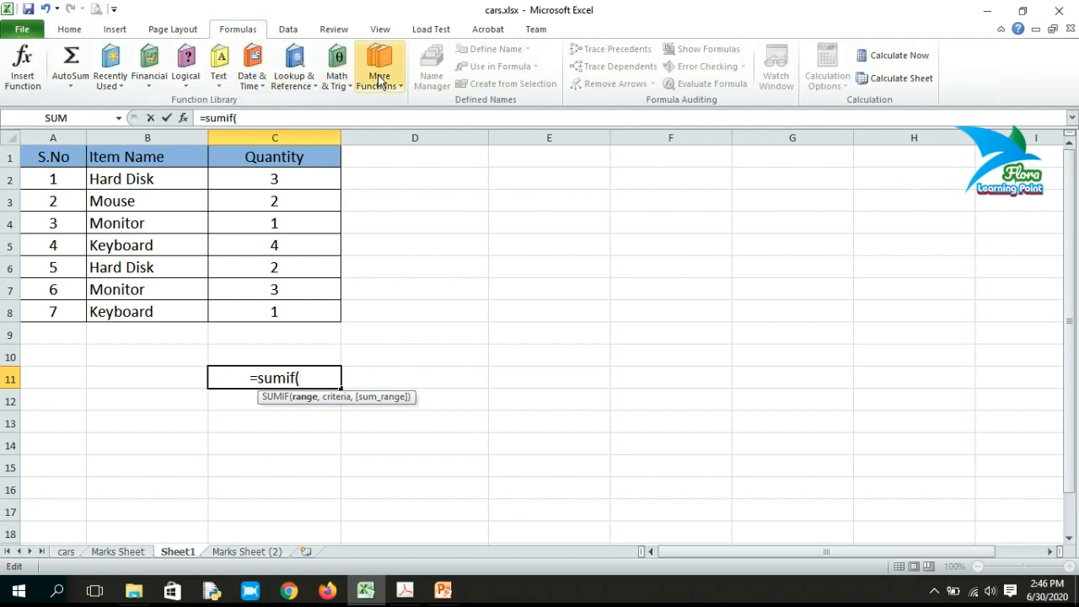
{"action": "left_click", "coordinate": [71, 86]}
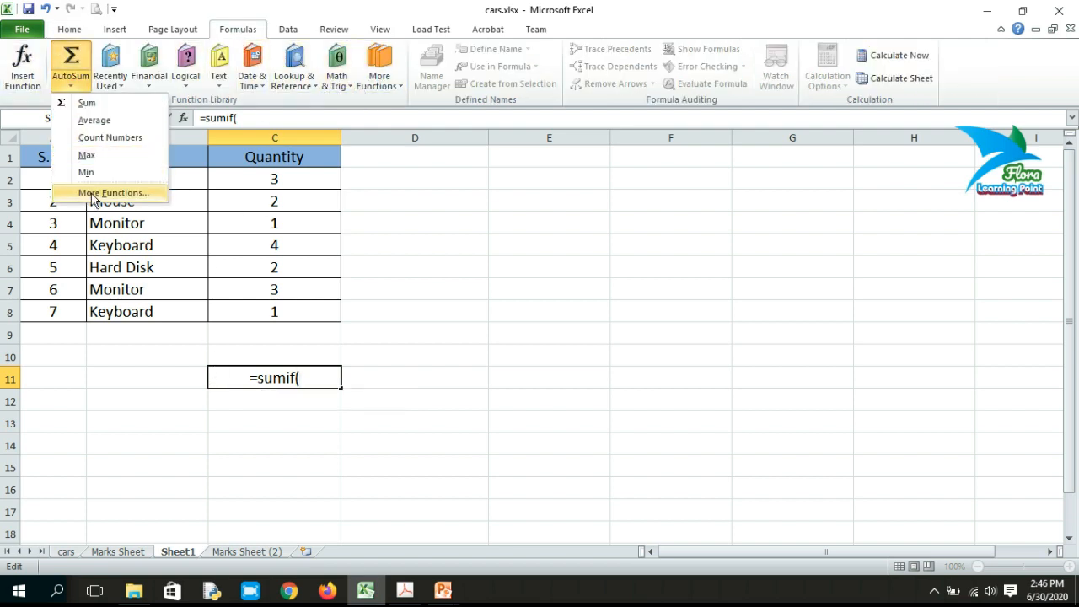
{"action": "left_click", "coordinate": [308, 378]}
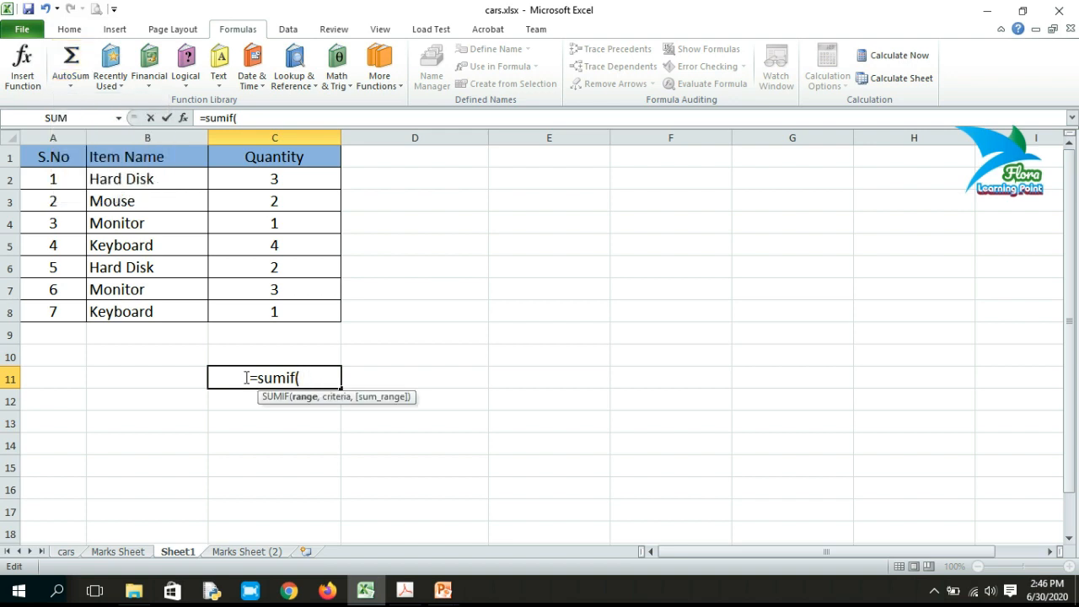
{"action": "left_click_drag", "start_coordinate": [286, 174], "coordinate": [290, 303]}
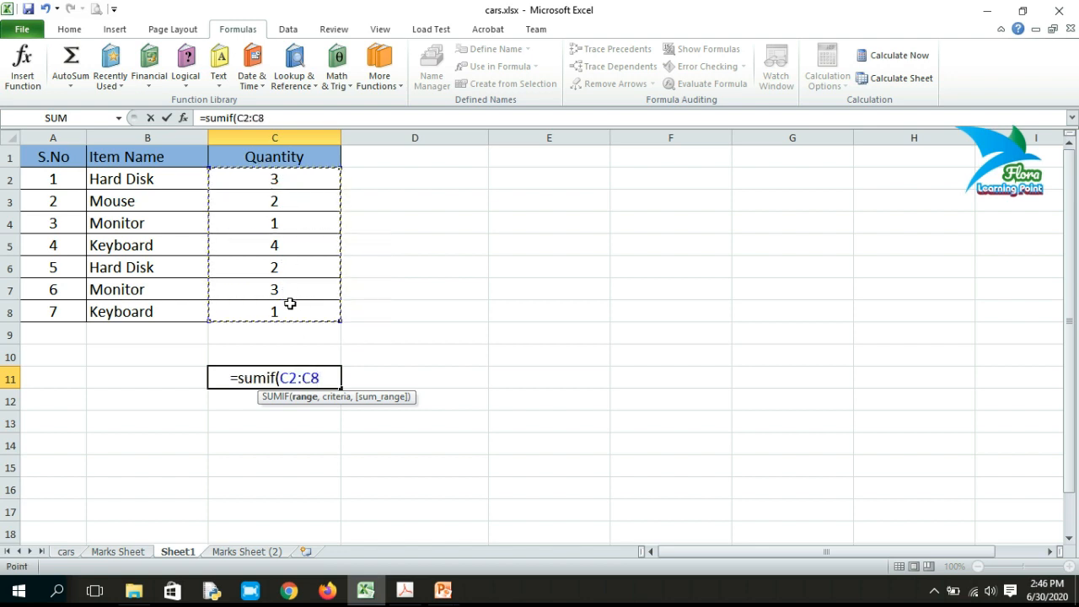
- Complete the SUMIF formula in C11 with the criterion ">=3" so it reads =sumif(C2:C8,">=3")
{"action": "type", "text": ","}
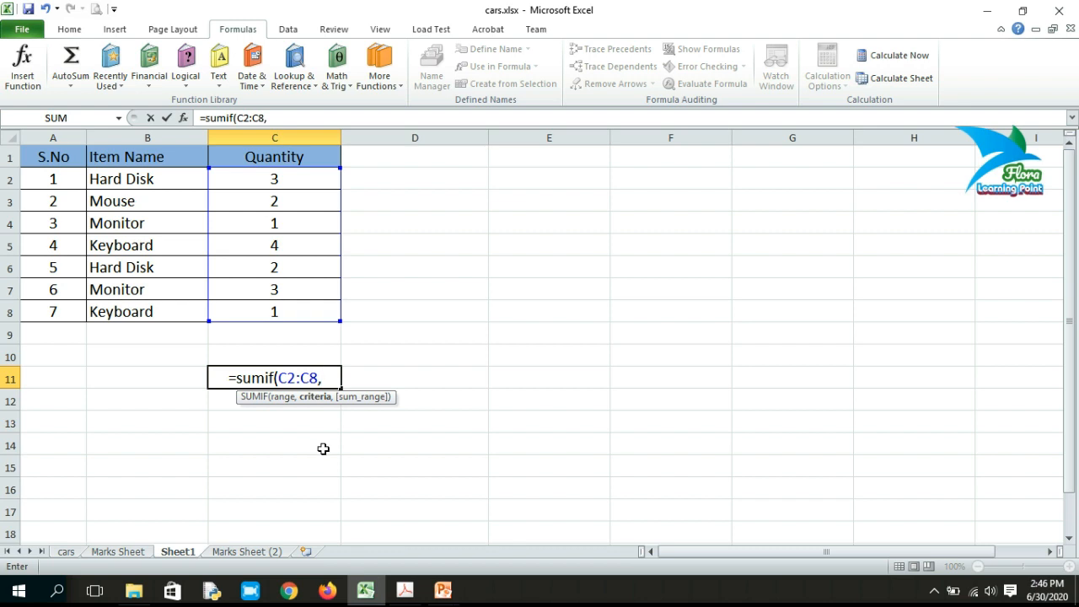
{"action": "type", "text": "\""}
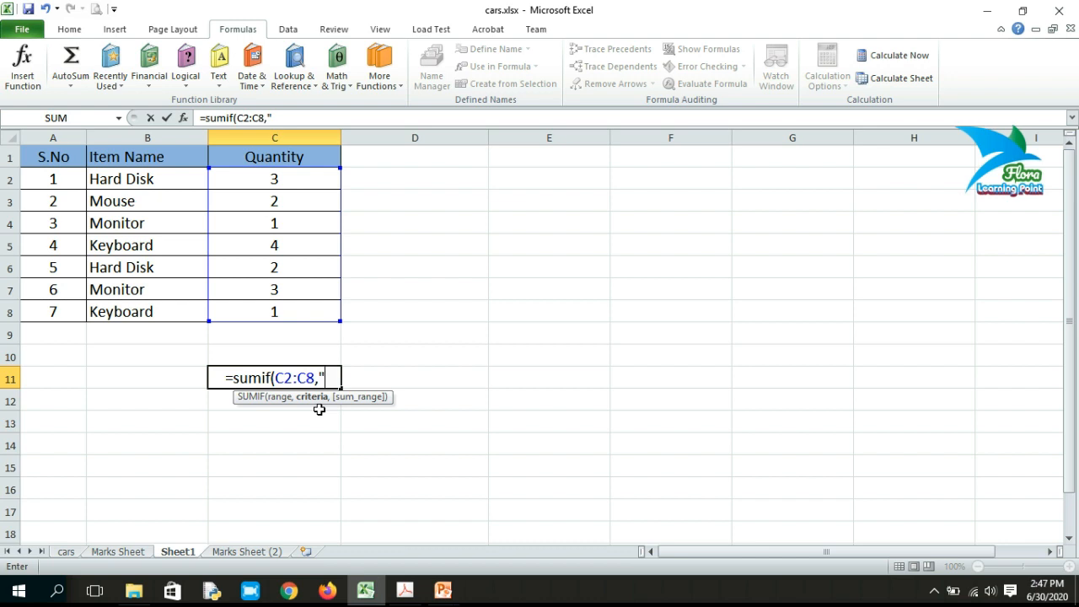
{"action": "type", "text": ">="}
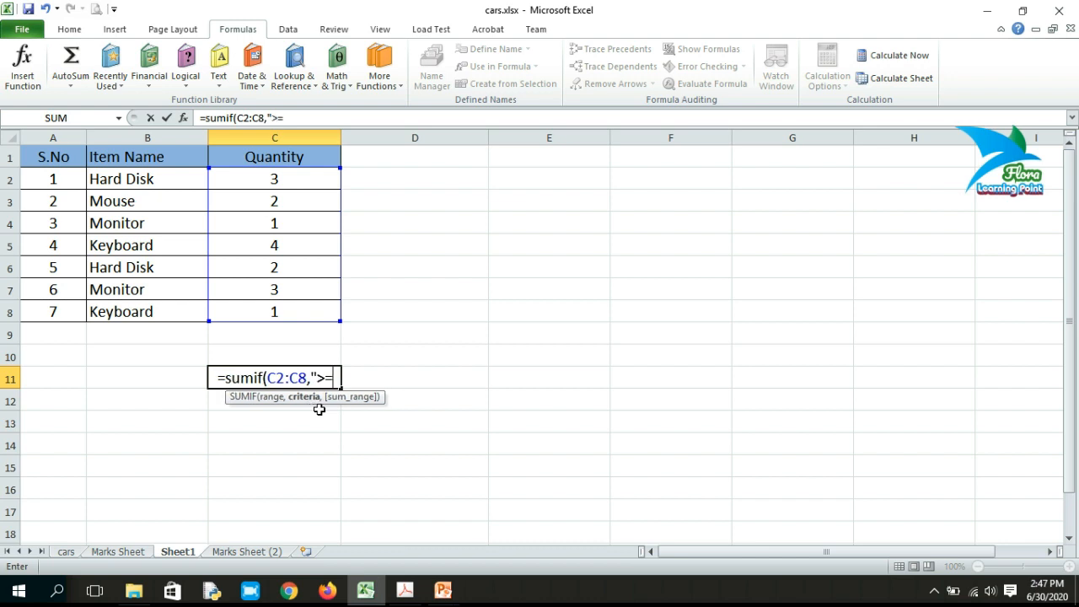
{"action": "type", "text": "3"}
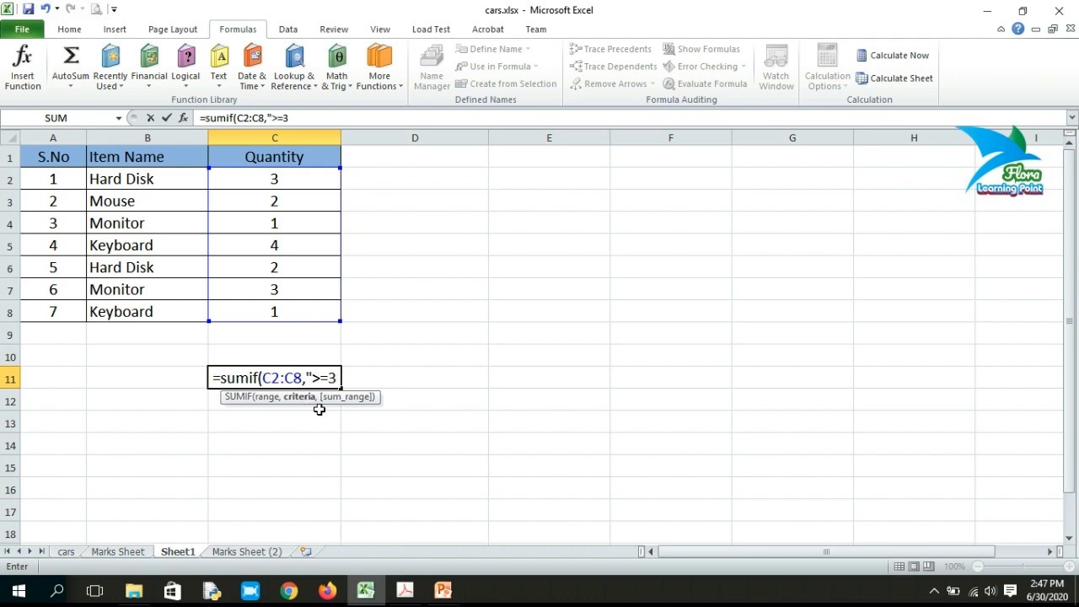
{"action": "type", "text": "\""}
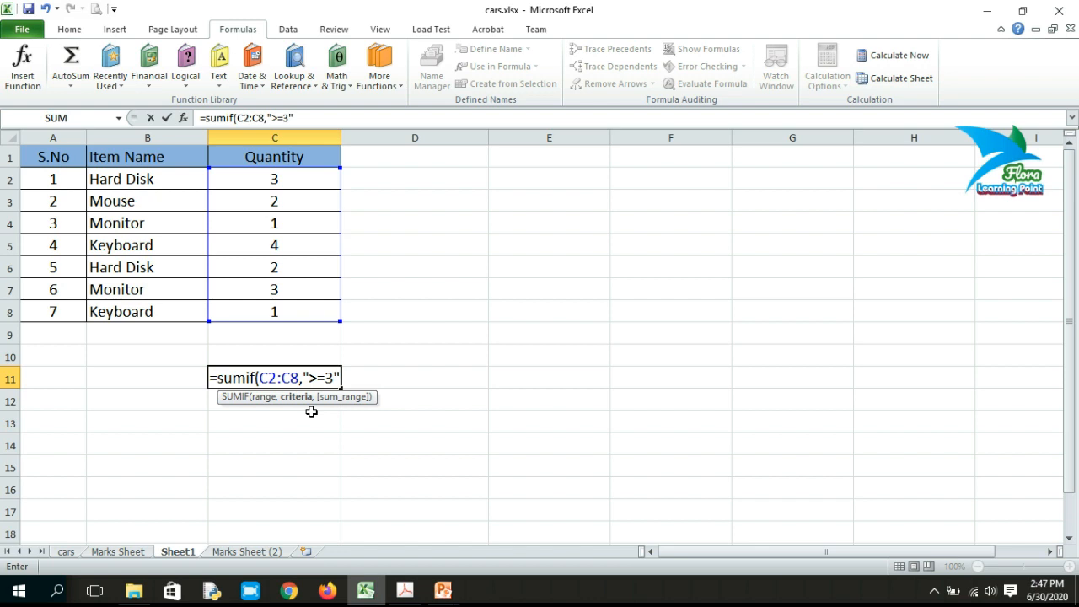
{"action": "type", "text": ")"}
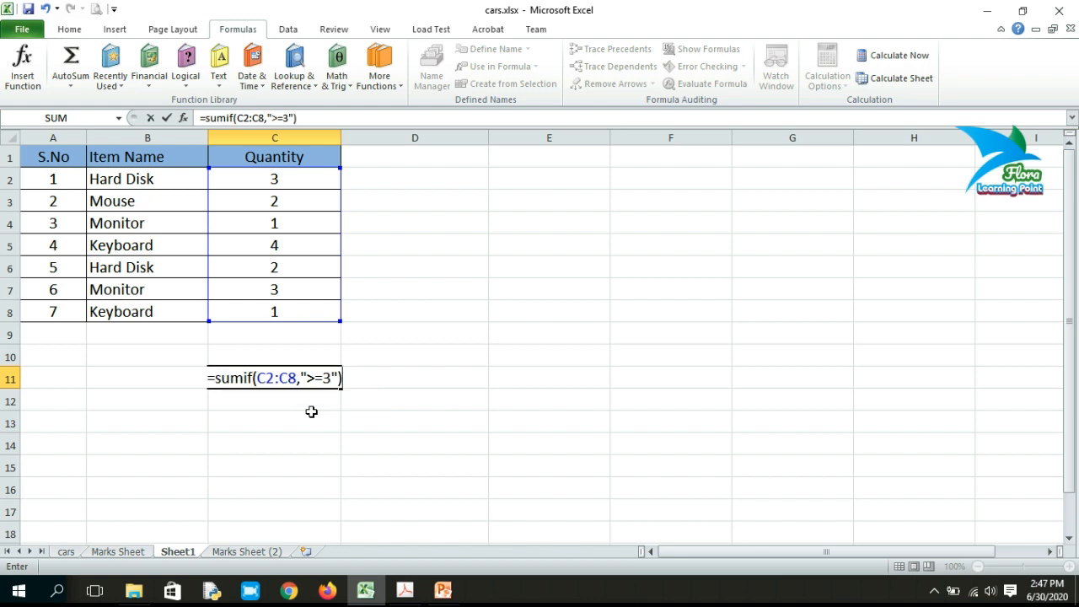
{"action": "key", "text": "Return"}
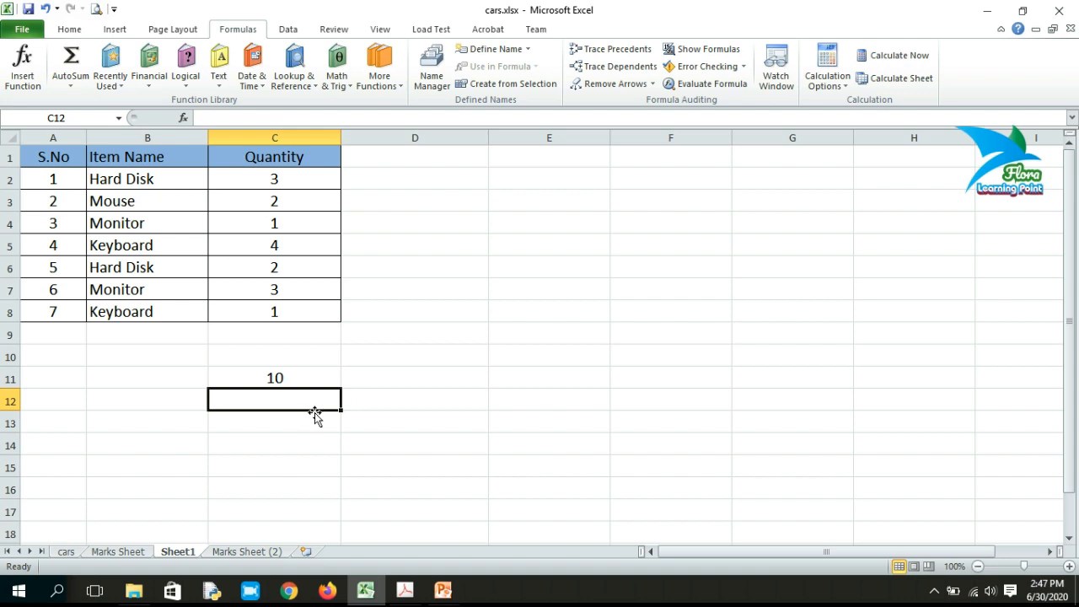
{"action": "left_click", "coordinate": [297, 376]}
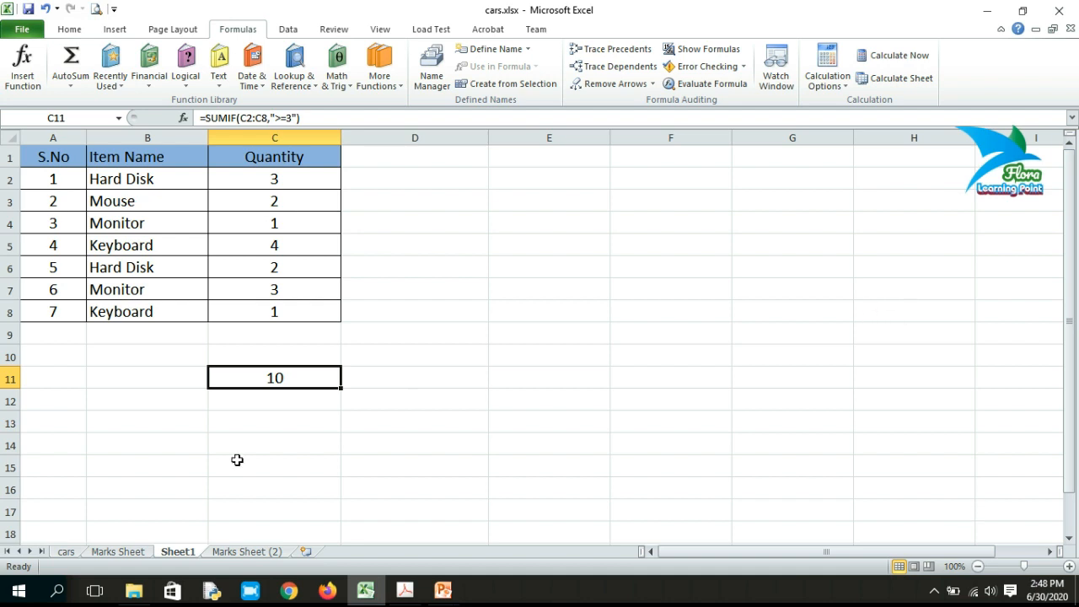
- Delete the SUMIF formula from cell C11
{"action": "left_click", "coordinate": [247, 401]}
{"action": "left_click", "coordinate": [262, 379]}
{"action": "key", "text": "Delete"}
{"action": "left_click", "coordinate": [279, 417]}
- Search the function library for sumif and insert the SUMIF function into cell C11
{"action": "left_click", "coordinate": [284, 378]}
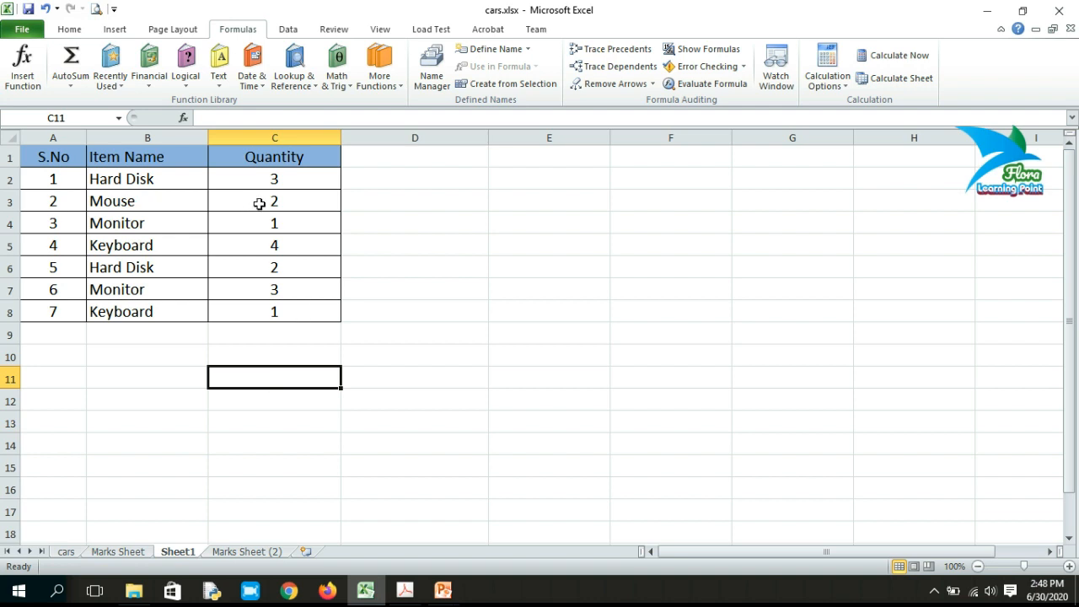
{"action": "left_click", "coordinate": [71, 87]}
{"action": "left_click", "coordinate": [93, 191]}
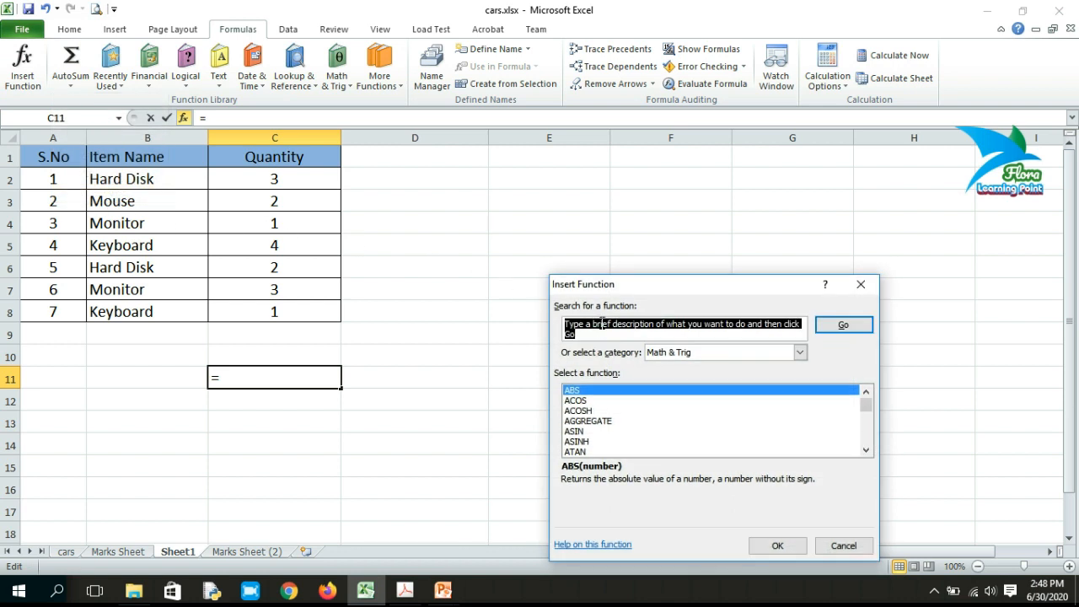
{"action": "type", "text": "sumif"}
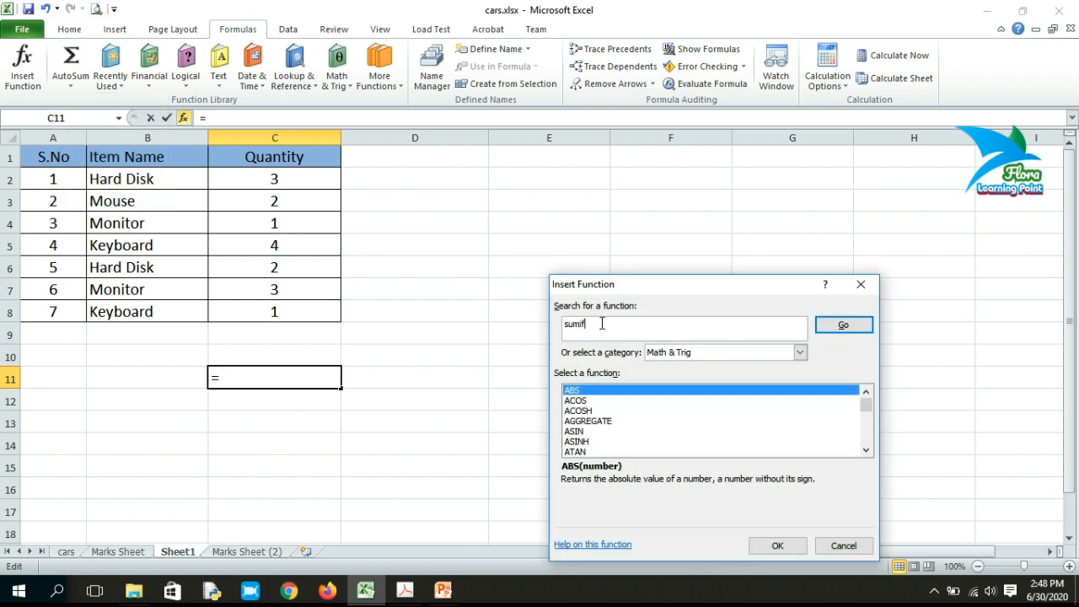
{"action": "key", "text": "Return"}
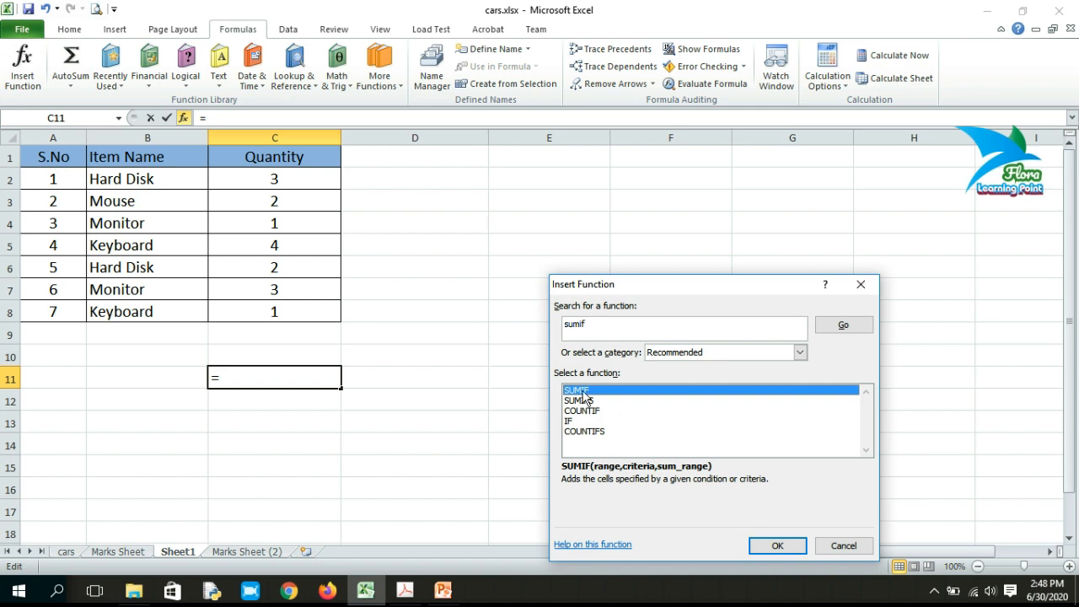
{"action": "left_click", "coordinate": [775, 545]}
{"action": "left_click_drag", "start_coordinate": [643, 313], "coordinate": [603, 211]}
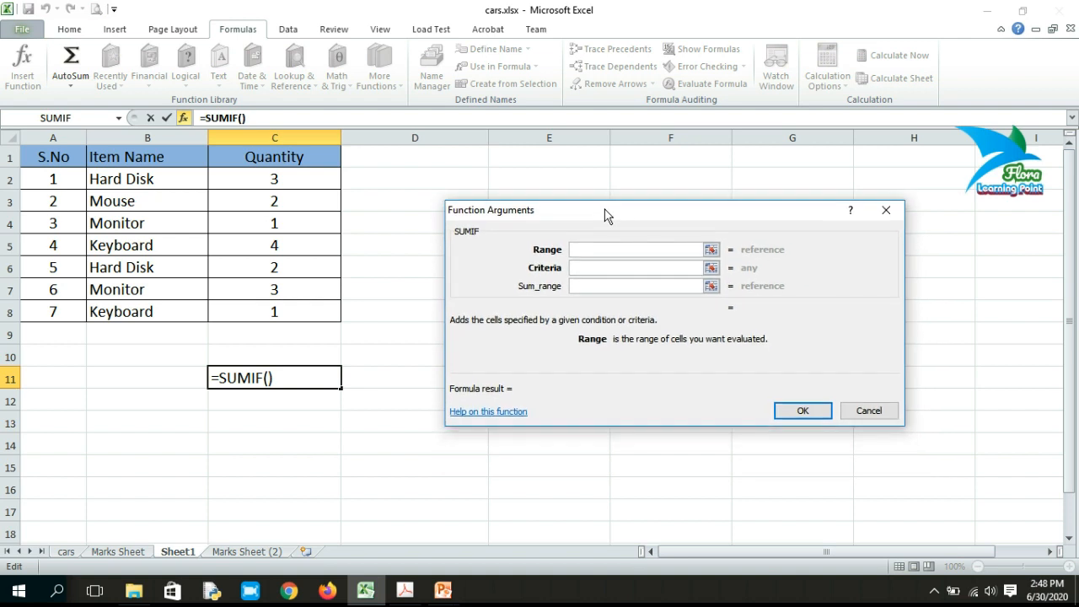
- Set the SUMIF arguments to range C2:C8 and criteria >=3, leaving the sum range empty
{"action": "left_click_drag", "start_coordinate": [281, 179], "coordinate": [278, 312]}
{"action": "left_click", "coordinate": [590, 267]}
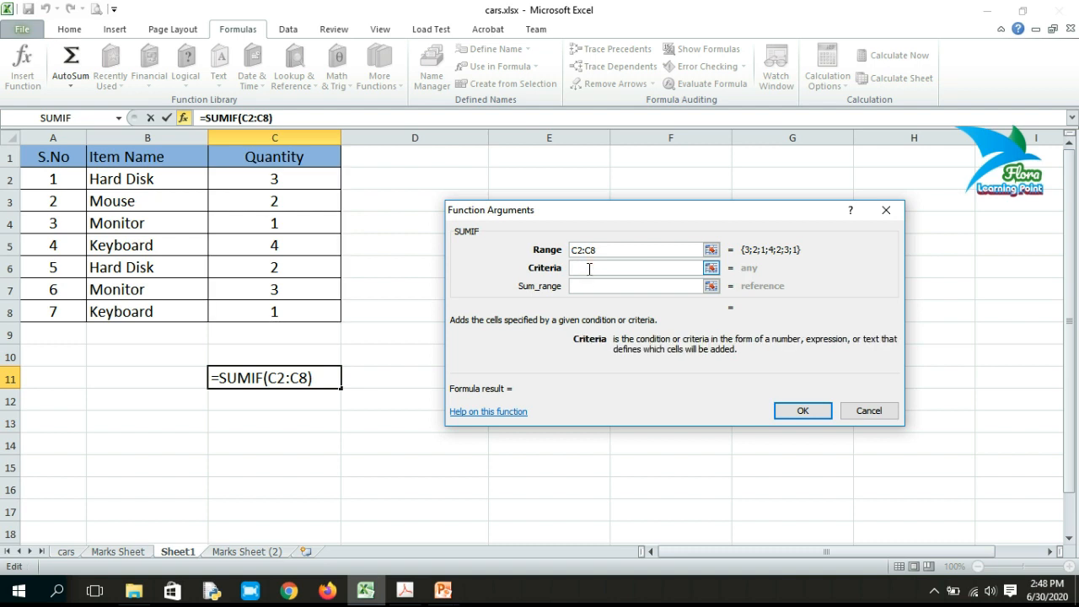
{"action": "type", "text": ">=3"}
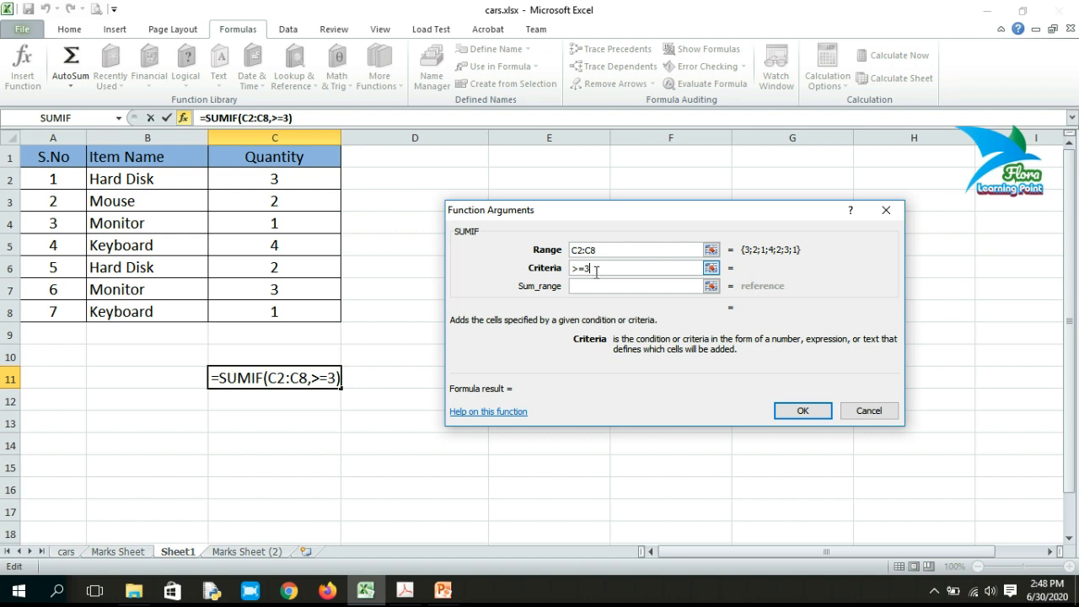
{"action": "left_click", "coordinate": [604, 286]}
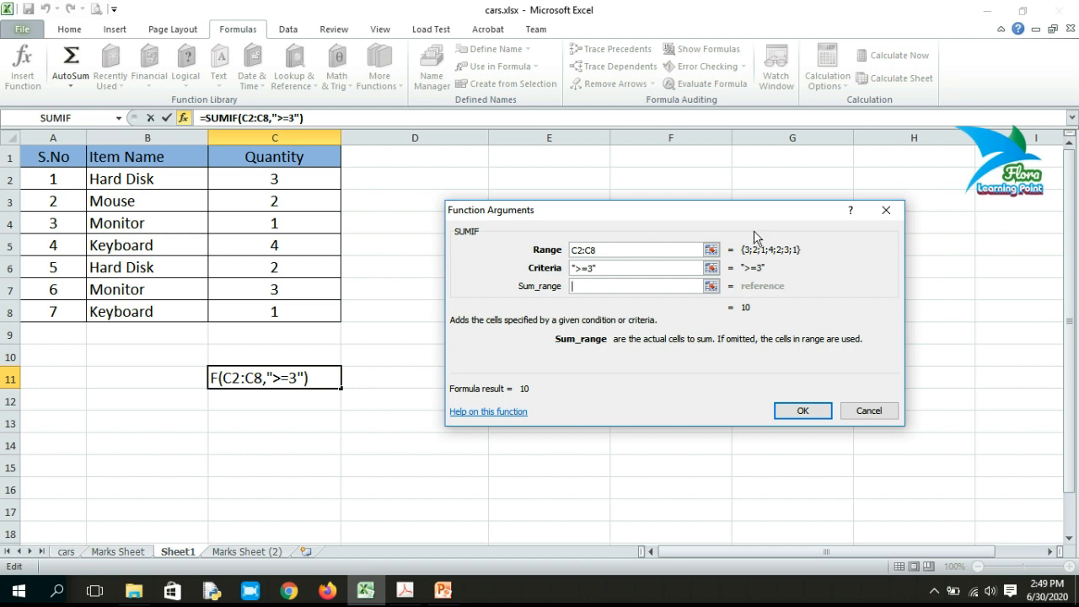
{"action": "left_click", "coordinate": [800, 413]}
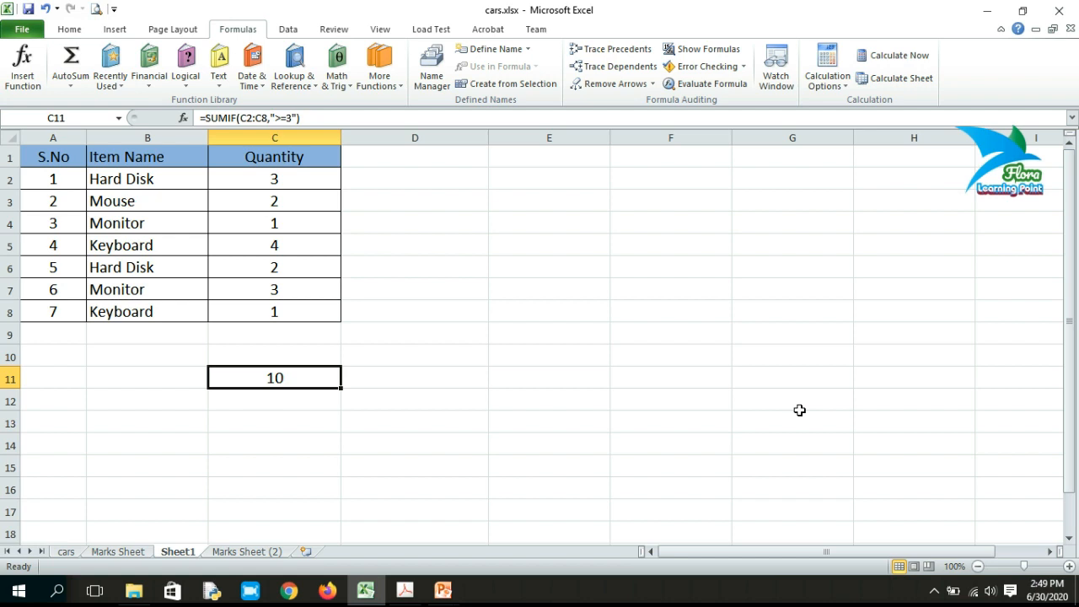
- Clear the formula from C11 and enter the label Hard Disk in cell B11
{"action": "key", "text": "Delete"}
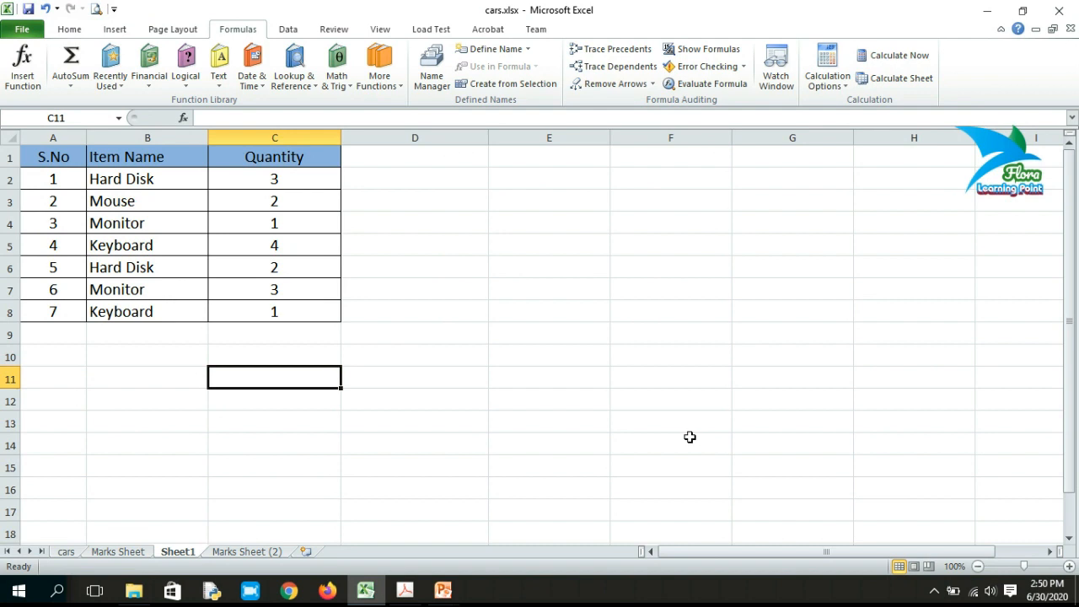
{"action": "left_click", "coordinate": [147, 380]}
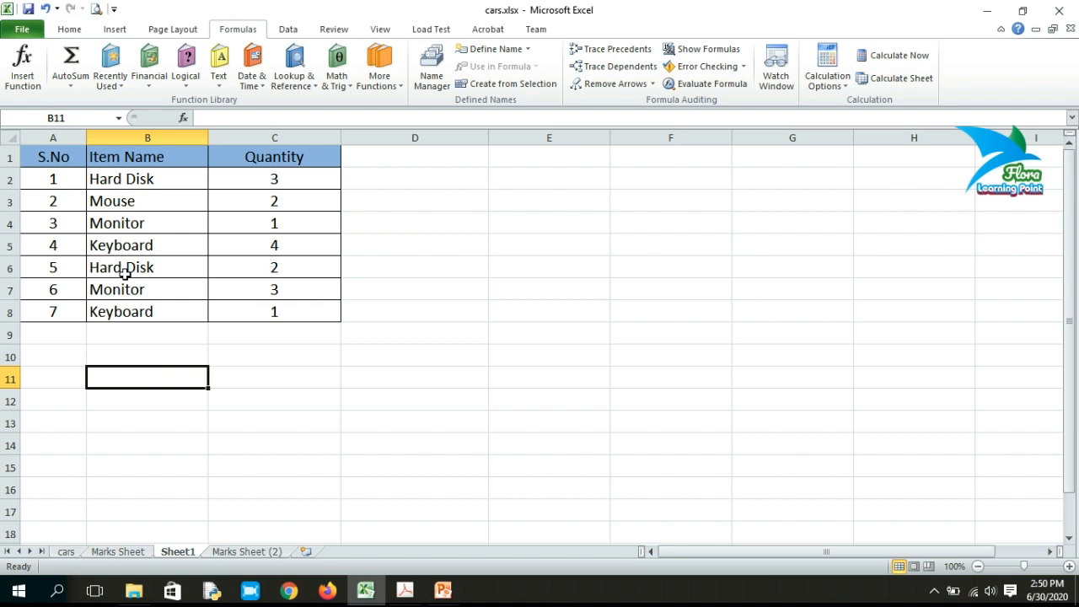
{"action": "type", "text": "Ha"}
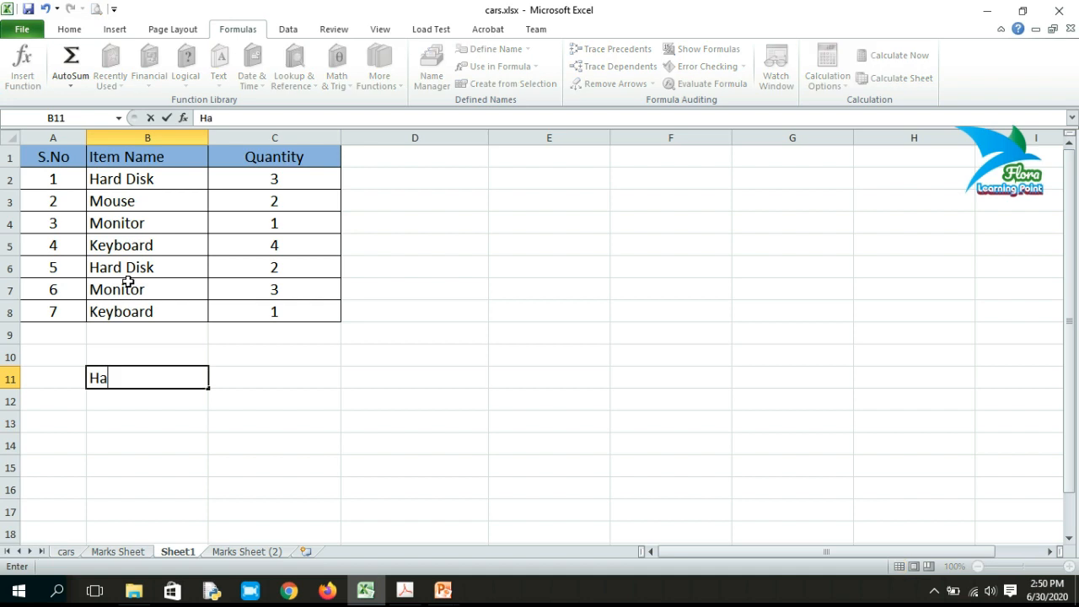
{"action": "type", "text": "rd Disk"}
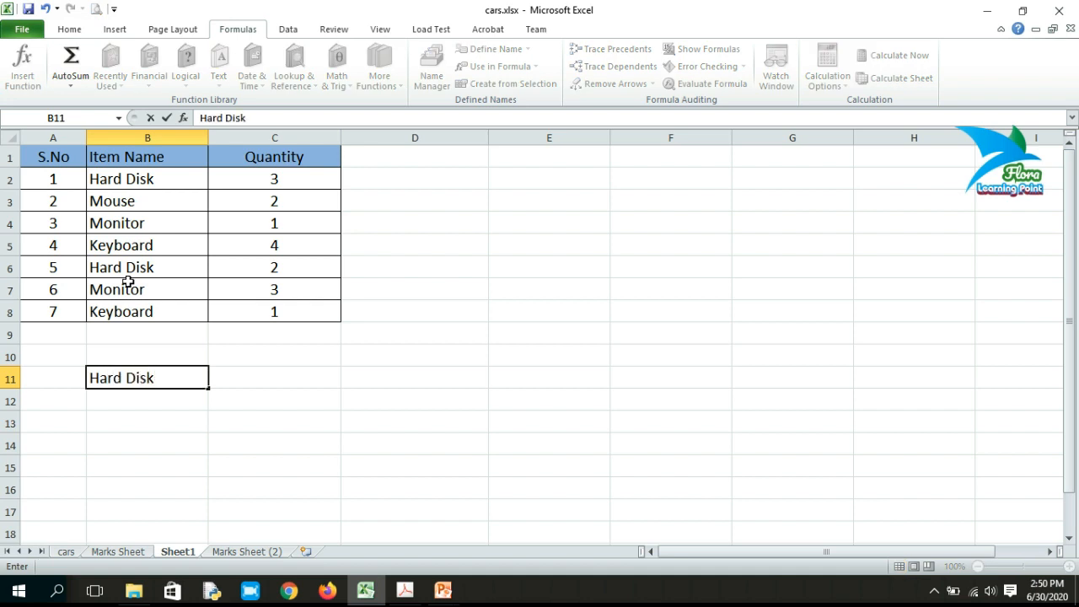
{"action": "key", "text": "Return"}
- Examine the two Hard Disk rows and their quantities in C2 and C6
{"action": "left_click", "coordinate": [266, 382]}
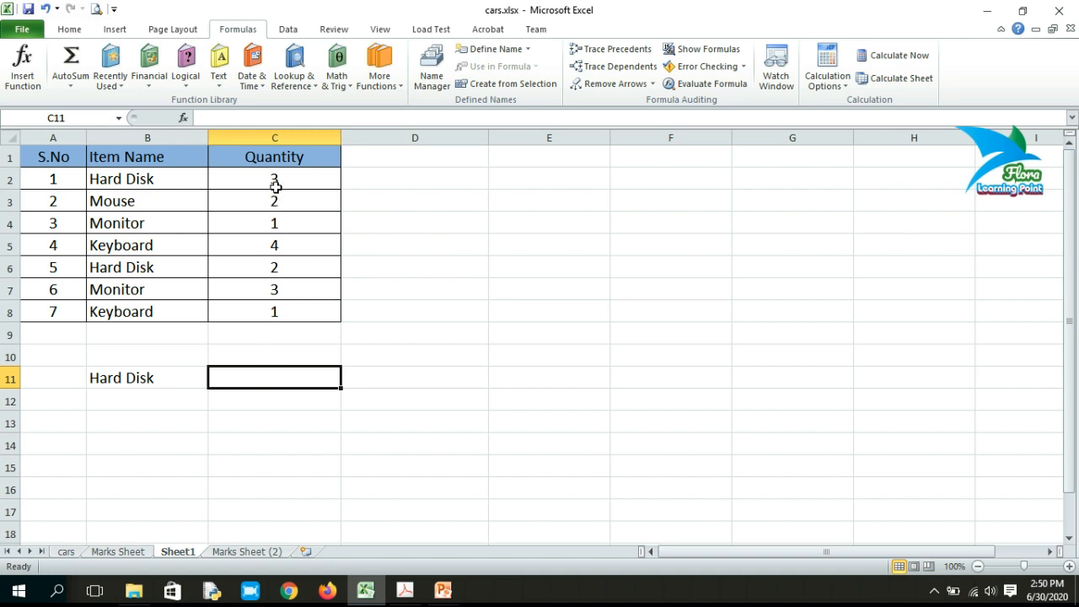
{"action": "left_click", "coordinate": [118, 179]}
{"action": "left_click", "coordinate": [297, 173]}
{"action": "left_click", "coordinate": [140, 268]}
{"action": "left_click", "coordinate": [263, 267]}
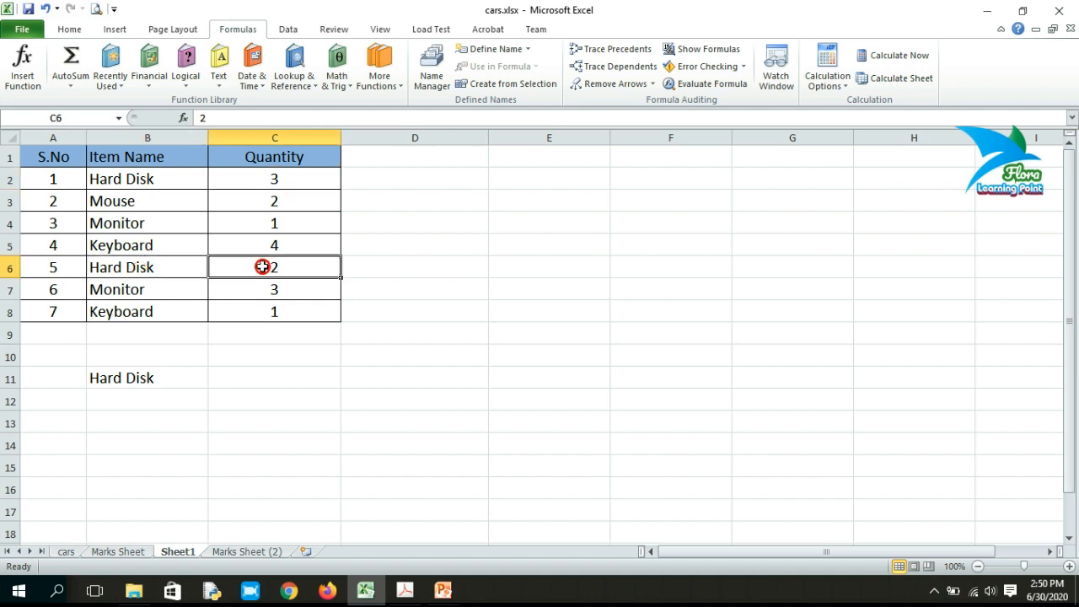
{"action": "left_click", "coordinate": [281, 180]}
{"action": "left_click", "coordinate": [285, 263]}
- Enter the formula =SUMIF(B2:B8,"=Hard Disk",C2:C8) in cell C11 to total the Hard Disk quantities
{"action": "left_click", "coordinate": [239, 383]}
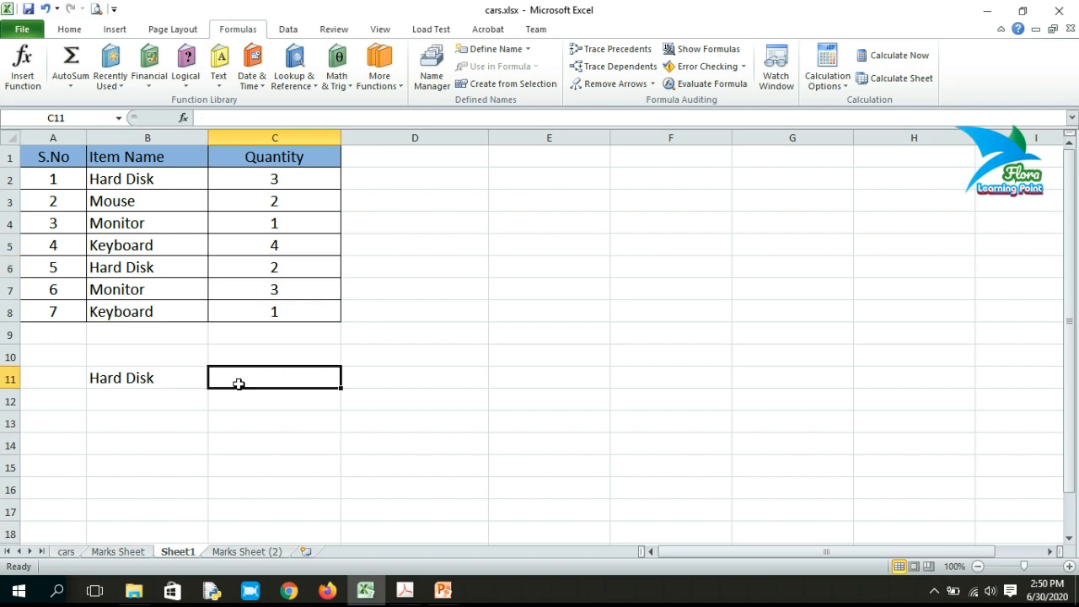
{"action": "type", "text": "=su"}
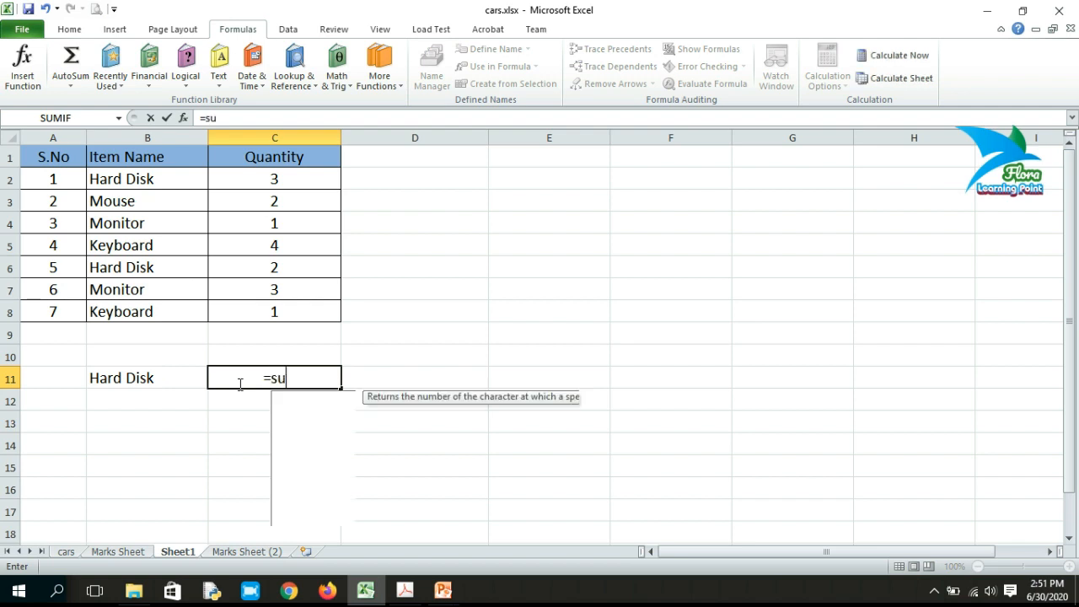
{"action": "type", "text": "mif"}
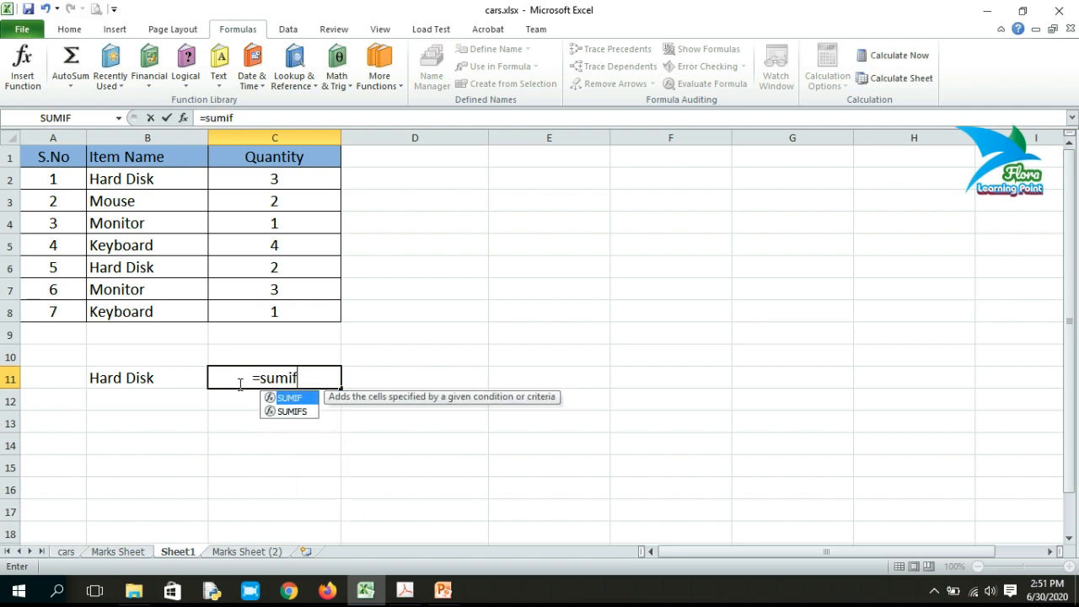
{"action": "type", "text": "("}
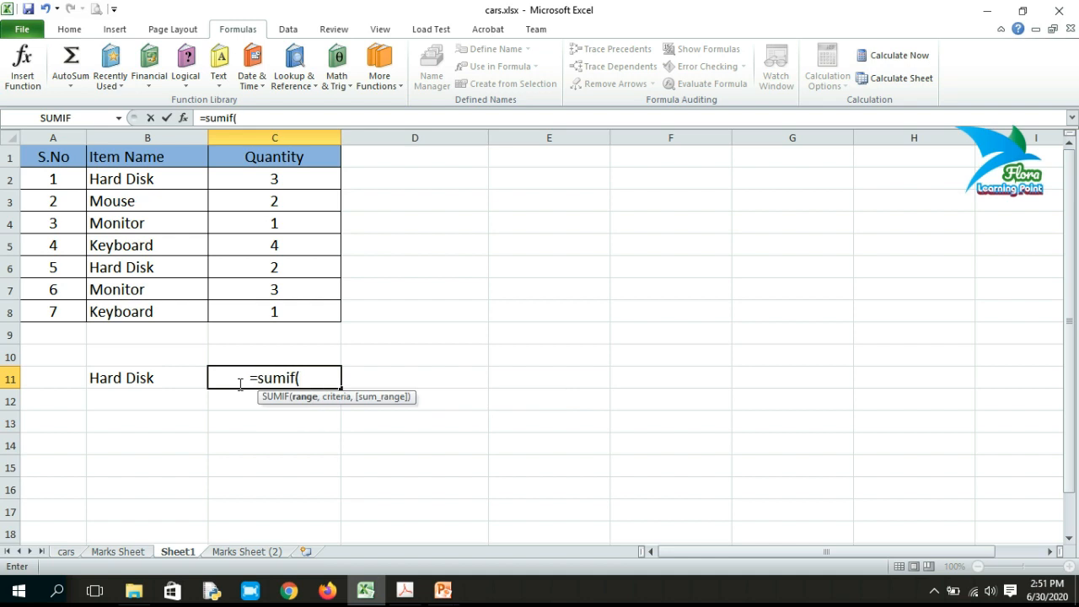
{"action": "left_click_drag", "start_coordinate": [147, 178], "coordinate": [162, 307]}
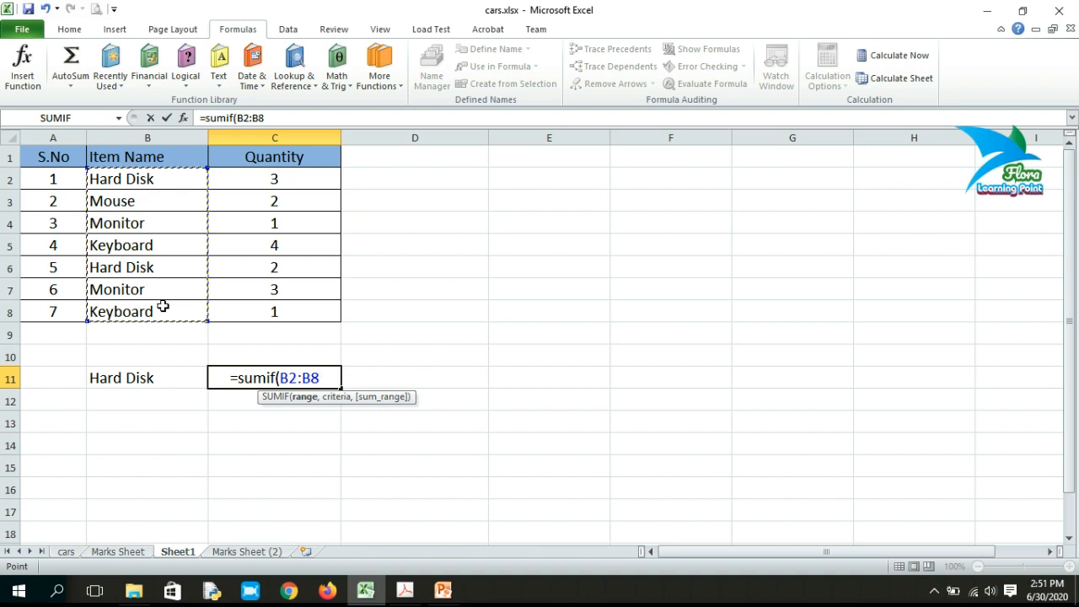
{"action": "type", "text": ","}
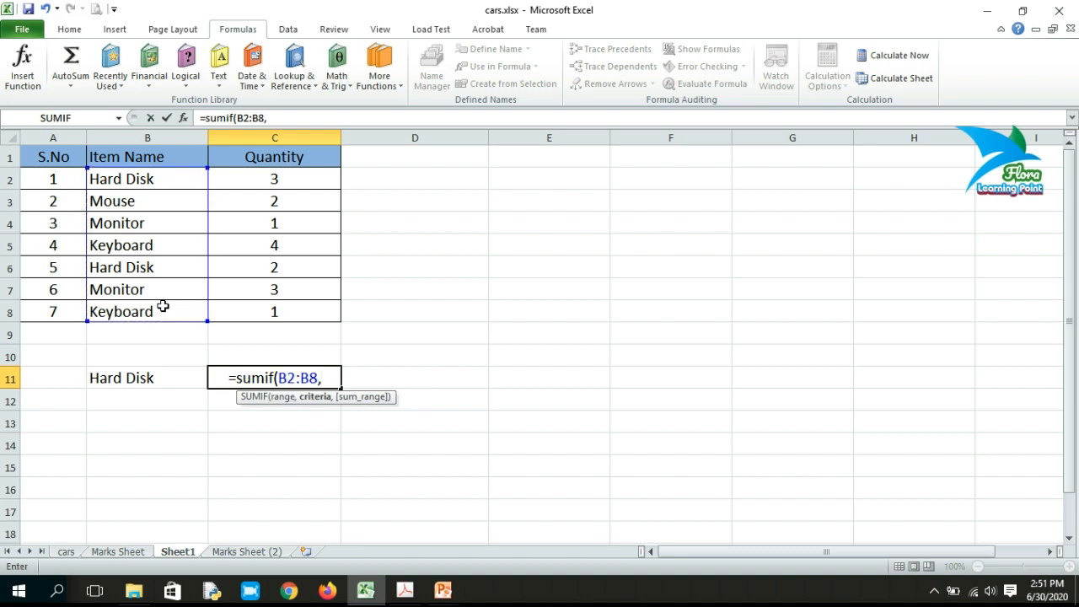
{"action": "type", "text": "\""}
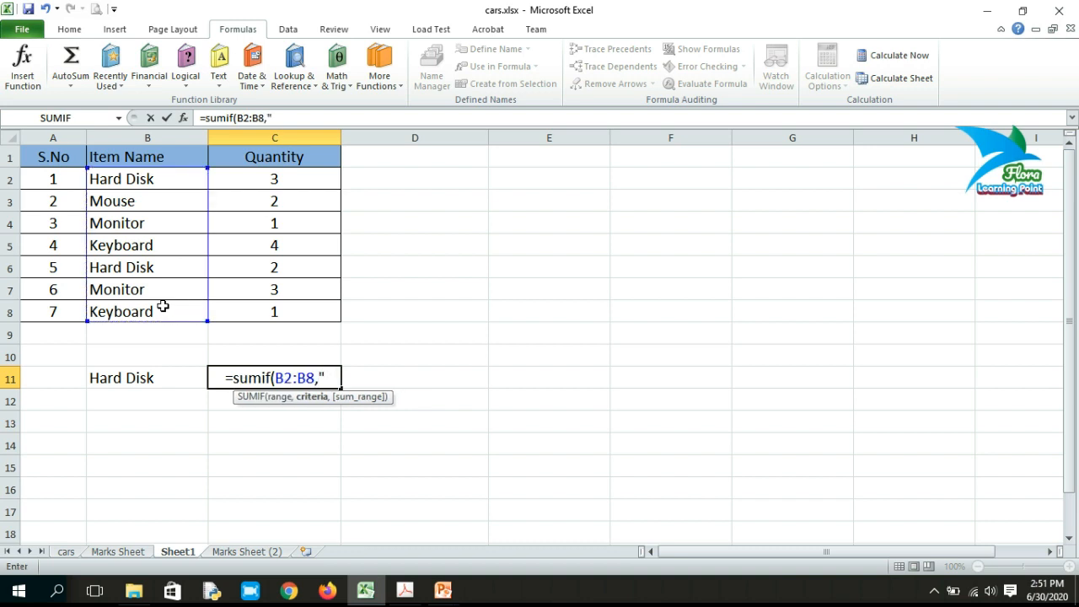
{"action": "type", "text": "=Hard "}
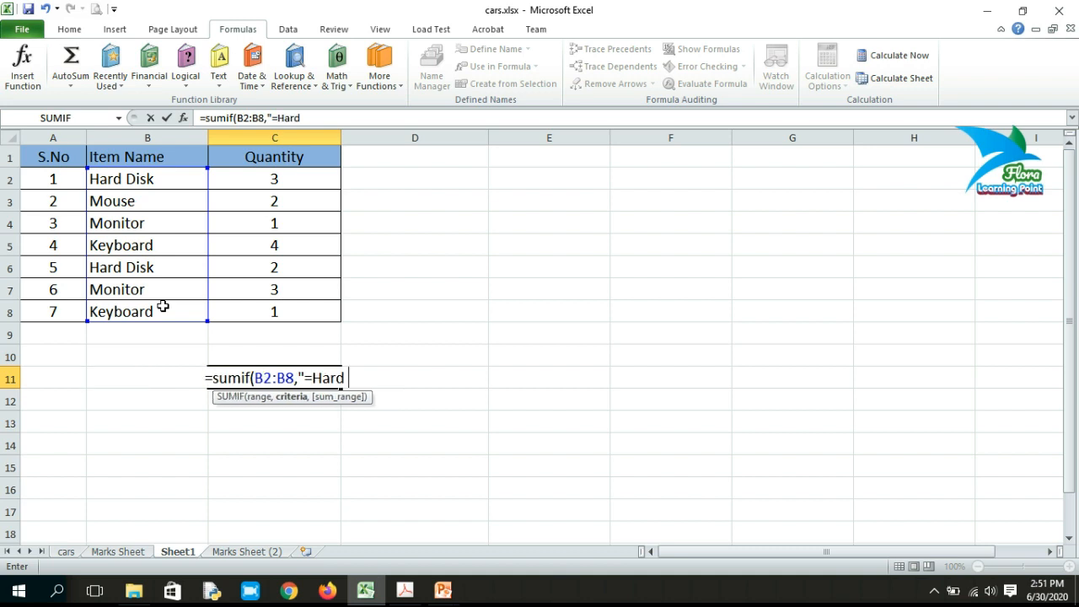
{"action": "type", "text": "Disk"}
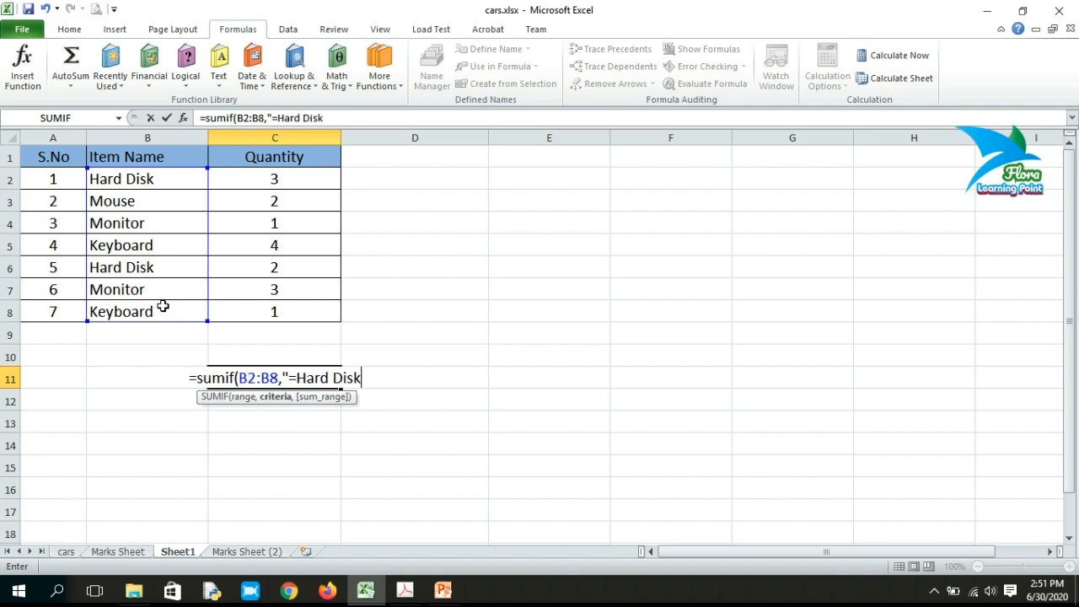
{"action": "type", "text": "\""}
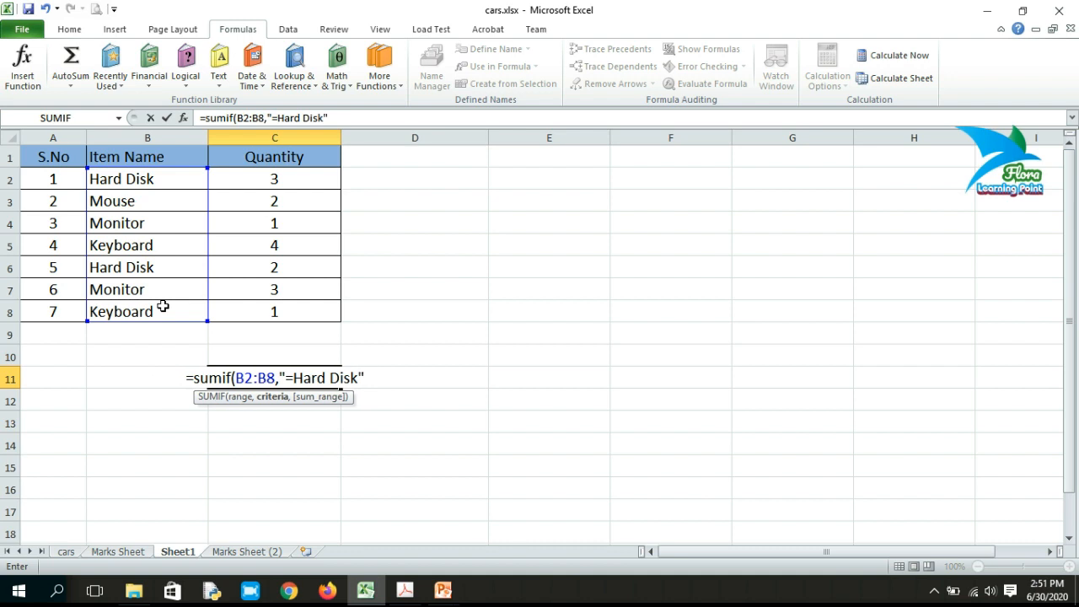
{"action": "type", "text": ","}
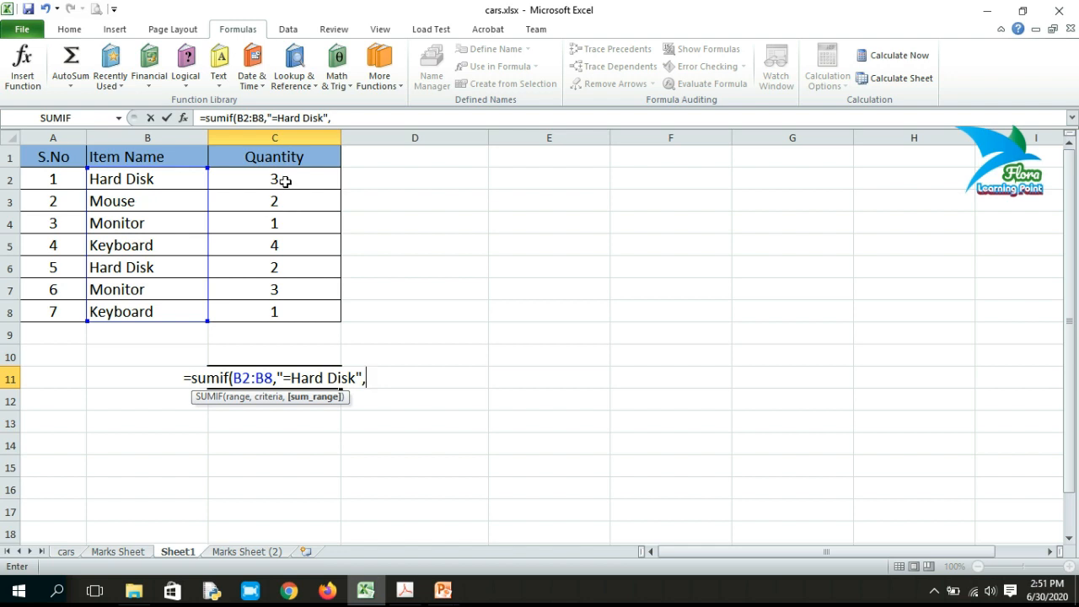
{"action": "left_click_drag", "start_coordinate": [286, 179], "coordinate": [290, 317]}
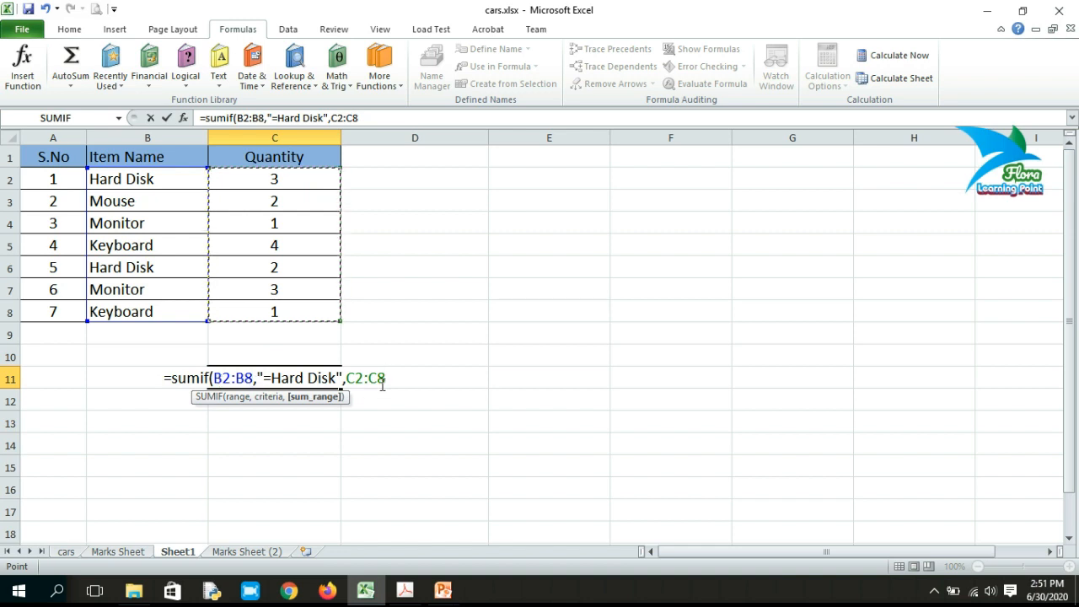
{"action": "type", "text": ")"}
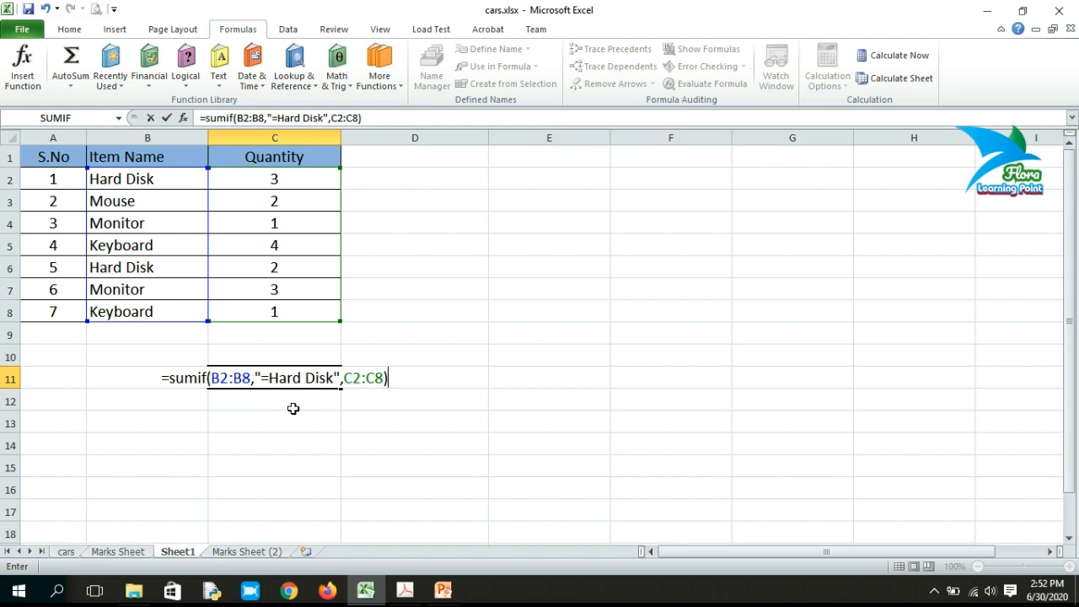
{"action": "key", "text": "Return"}
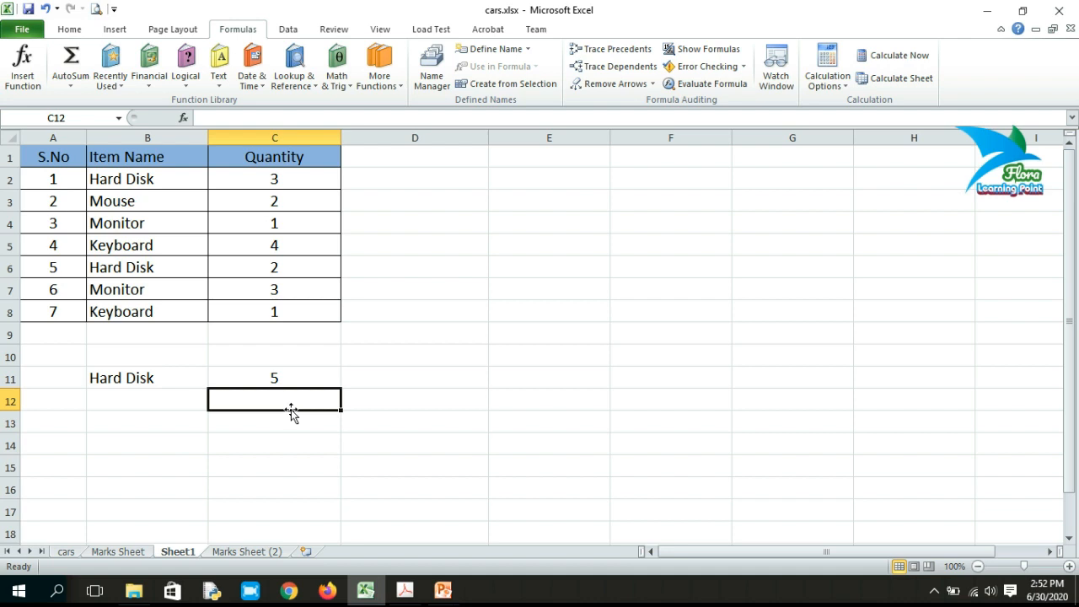
- Check the formula in C11 against the two Hard Disk rows and their quantities
{"action": "left_click", "coordinate": [266, 381]}
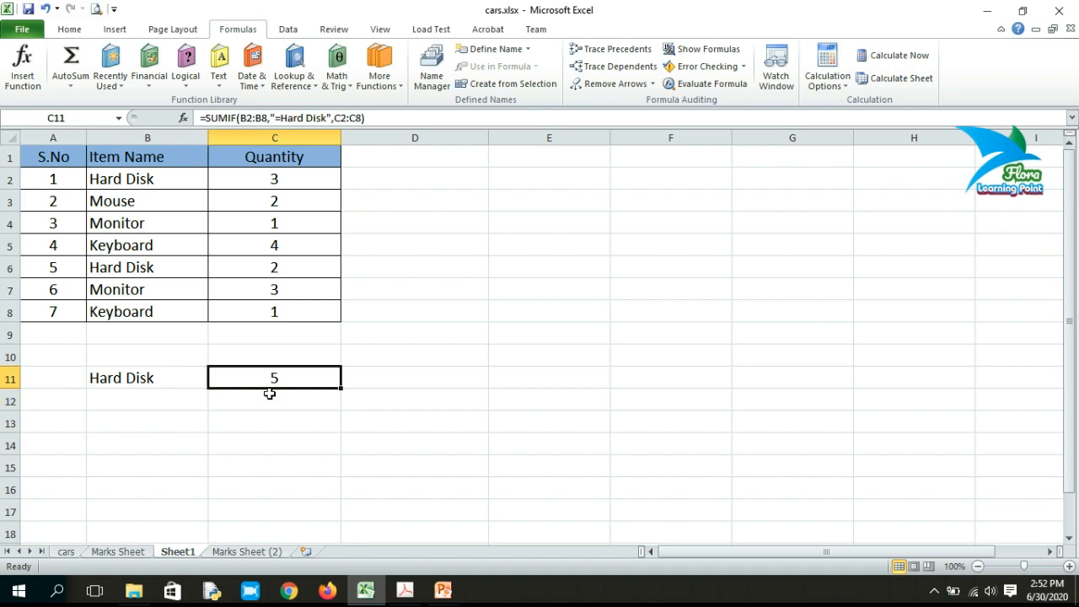
{"action": "left_click", "coordinate": [153, 179]}
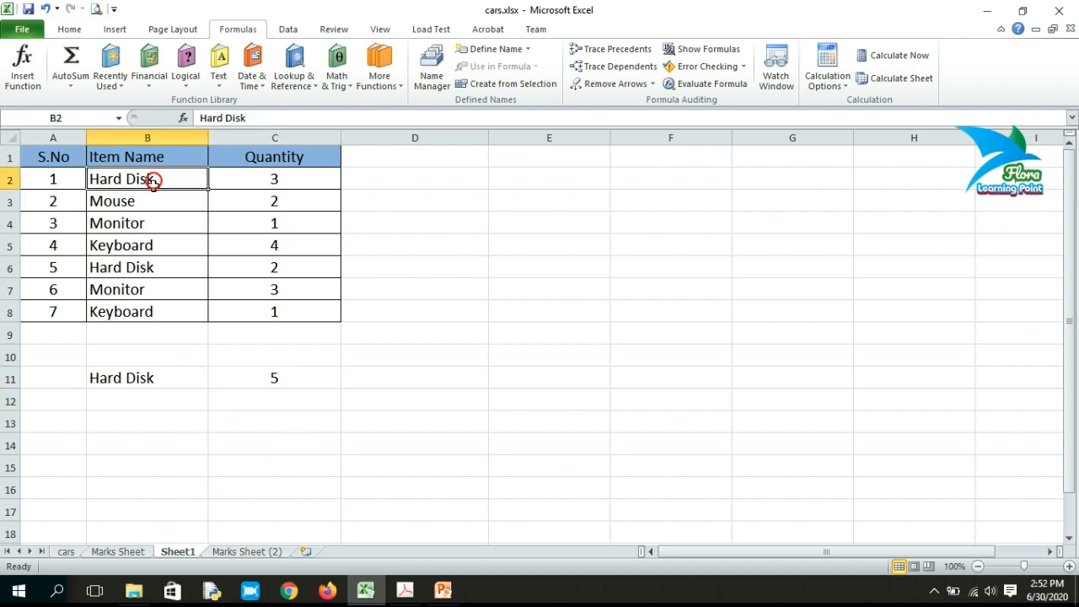
{"action": "left_click", "coordinate": [135, 268]}
{"action": "left_click", "coordinate": [251, 269]}
{"action": "left_click", "coordinate": [278, 179]}
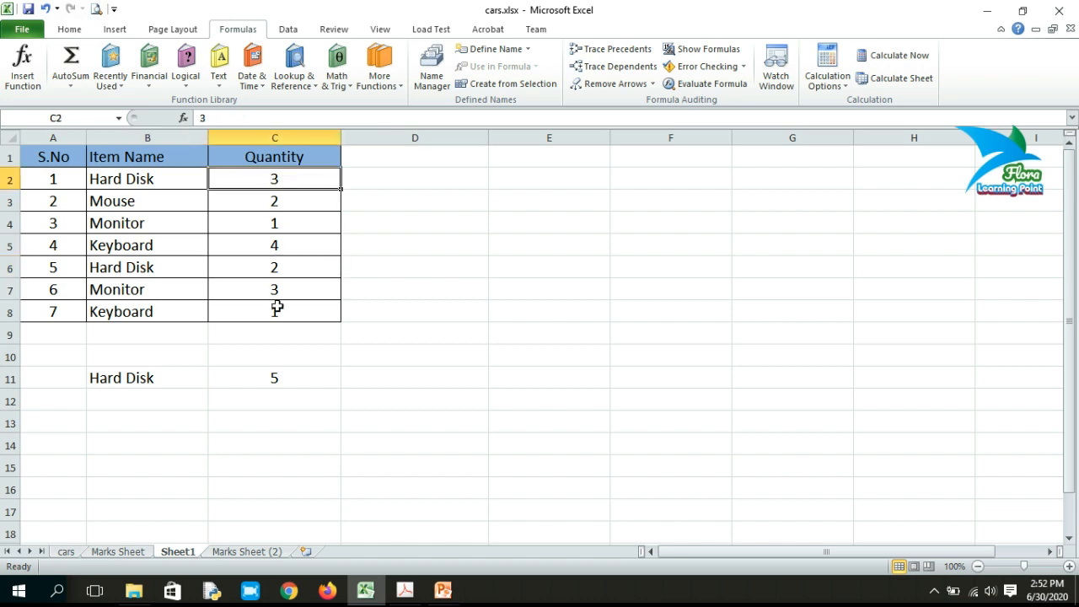
- Clear the Hard Disk SUMIF formula from cell C11
{"action": "left_click", "coordinate": [264, 377]}
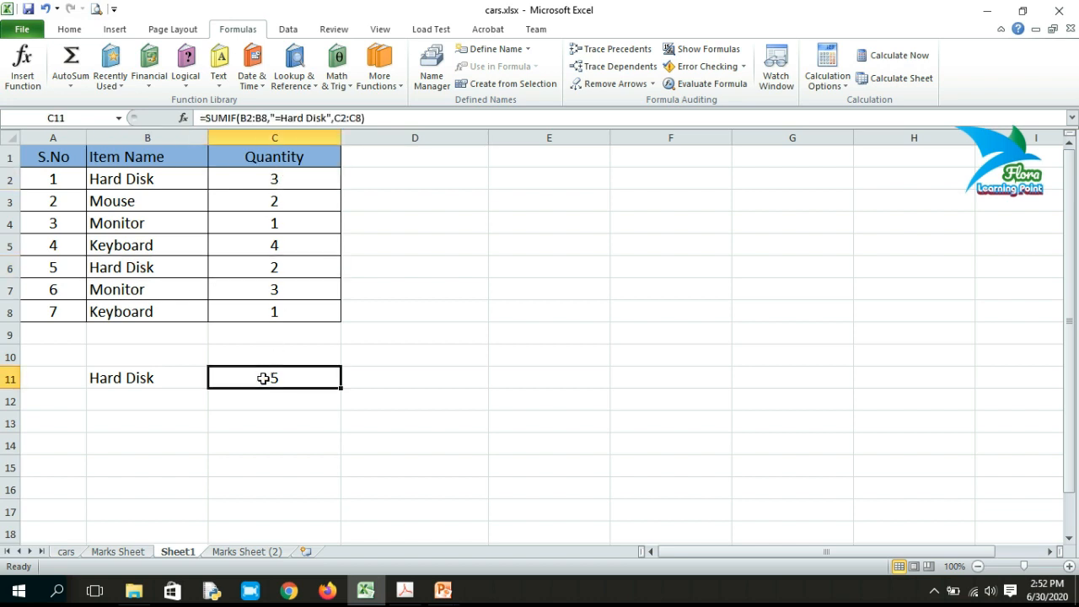
{"action": "key", "text": "Delete"}
{"action": "left_click", "coordinate": [267, 417]}
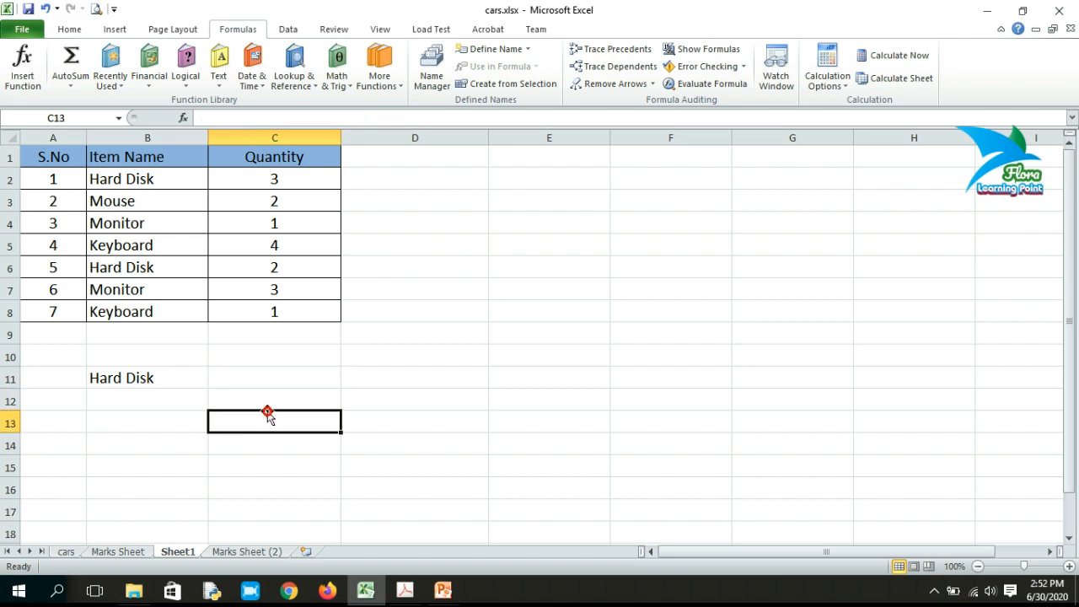
- Search the function library for sumif and insert the recommended SUMIF function into the empty cell C11
{"action": "left_click", "coordinate": [268, 378]}
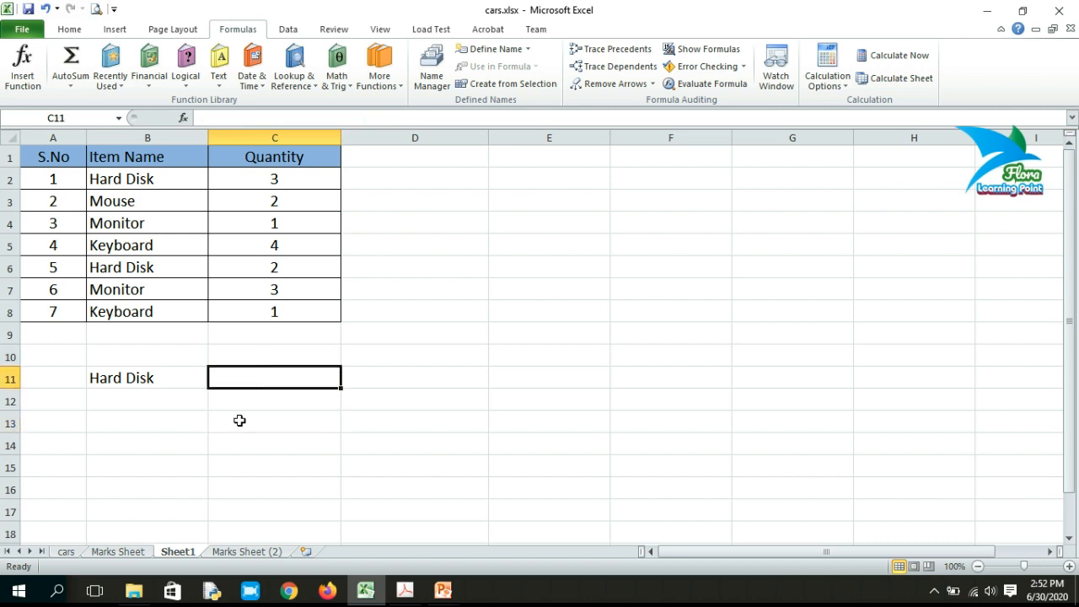
{"action": "left_click", "coordinate": [71, 85]}
{"action": "left_click", "coordinate": [92, 190]}
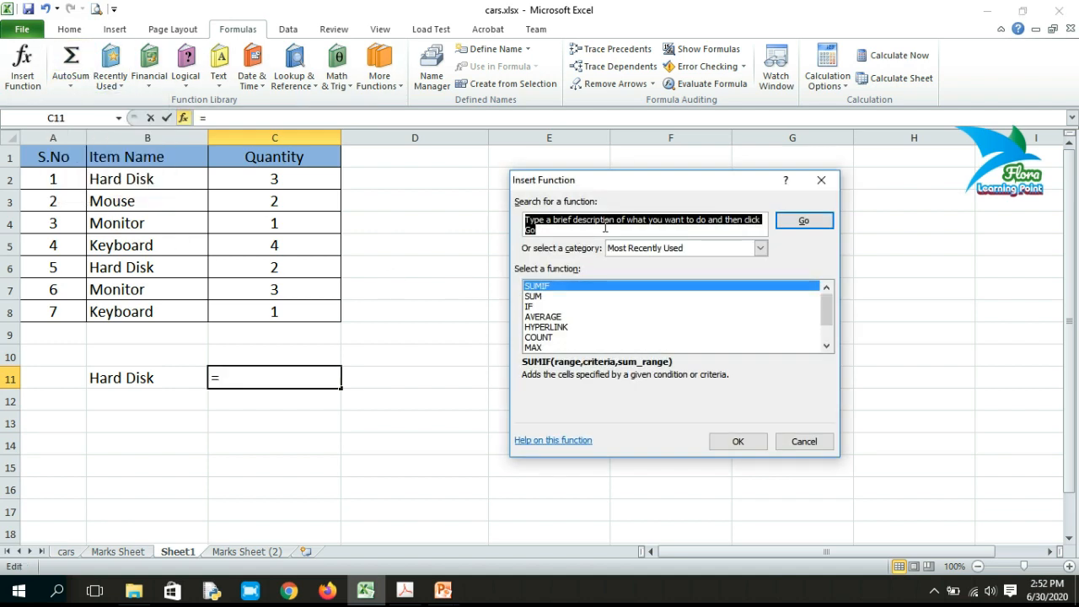
{"action": "type", "text": "sumif"}
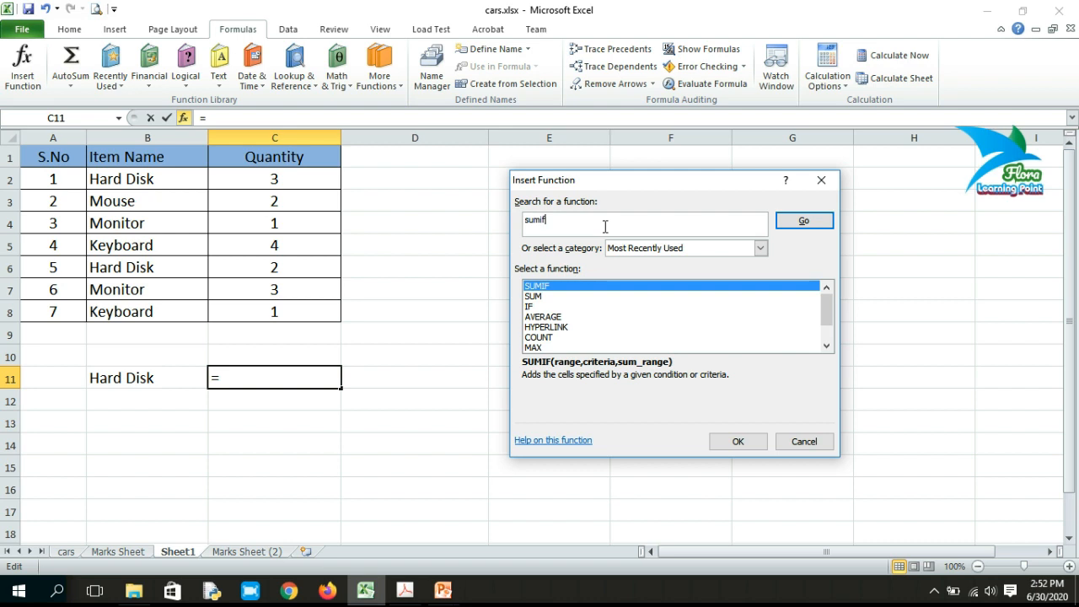
{"action": "key", "text": "Return"}
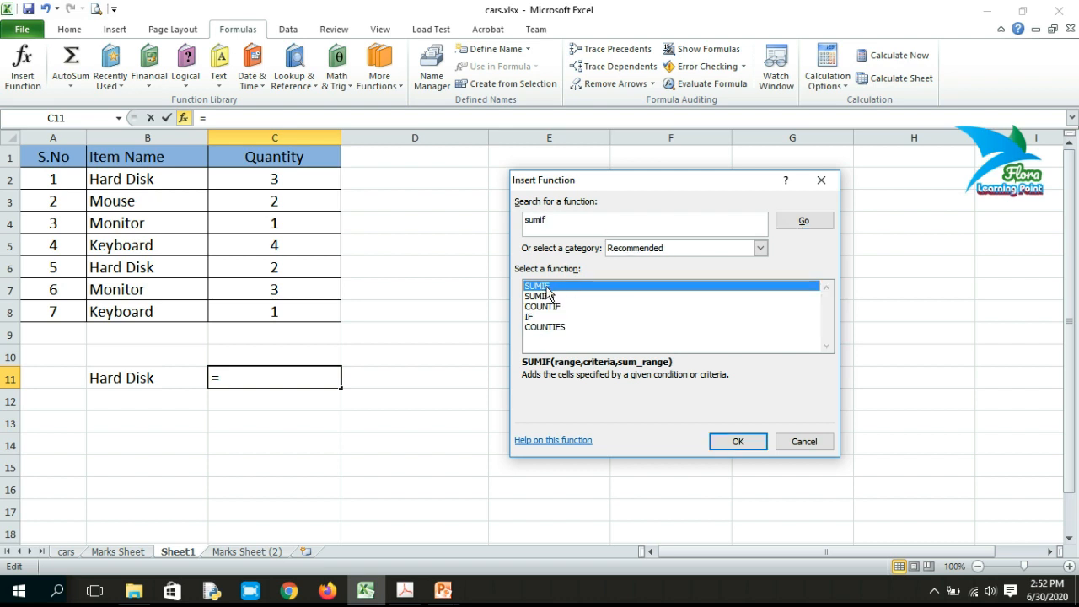
{"action": "left_click", "coordinate": [722, 445]}
- Set the SUMIF range to the item names in B2:B8 and the criteria to =Hard Disk
{"action": "left_click_drag", "start_coordinate": [595, 217], "coordinate": [521, 199]}
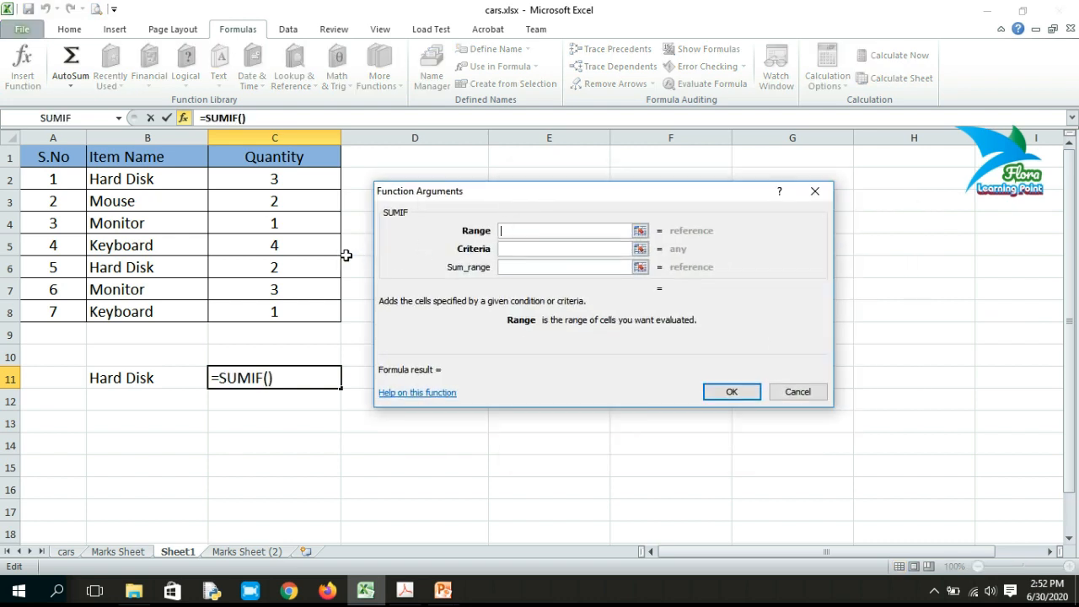
{"action": "left_click", "coordinate": [140, 180]}
{"action": "left_click_drag", "start_coordinate": [141, 180], "coordinate": [145, 311]}
{"action": "left_click", "coordinate": [523, 249]}
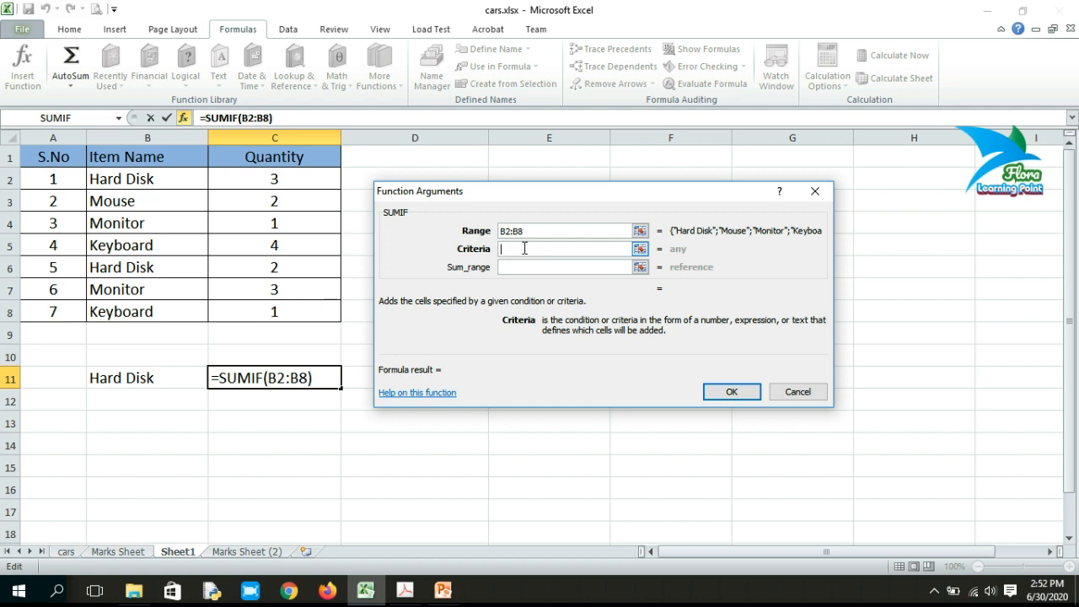
{"action": "type", "text": "=H"}
{"action": "type", "text": "d"}
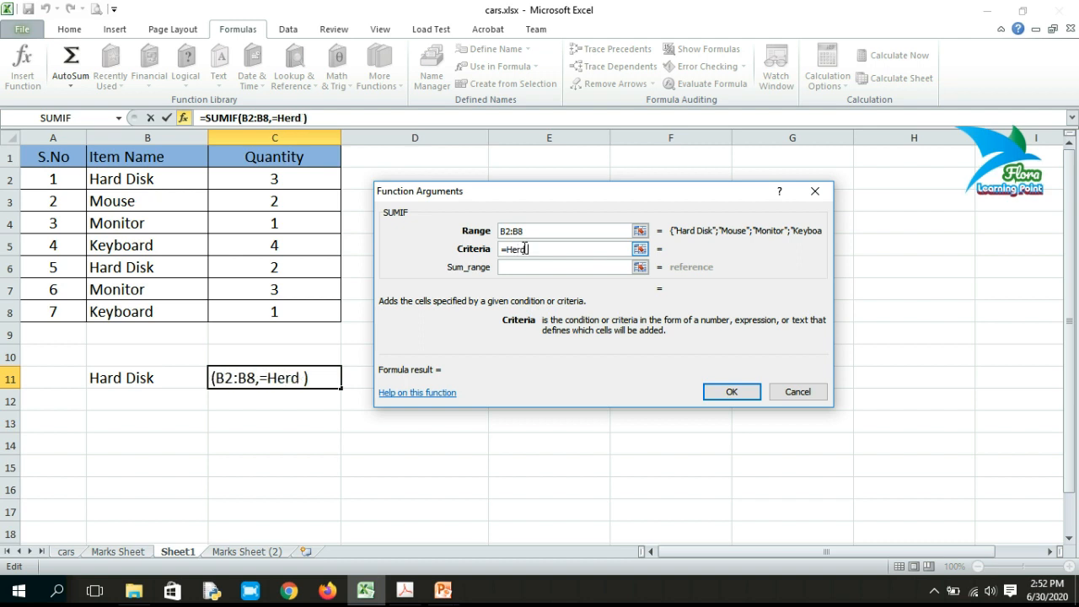
{"action": "key", "text": "BackSpace"}
{"action": "key", "text": "BackSpace"}
{"action": "key", "text": "BackSpace"}
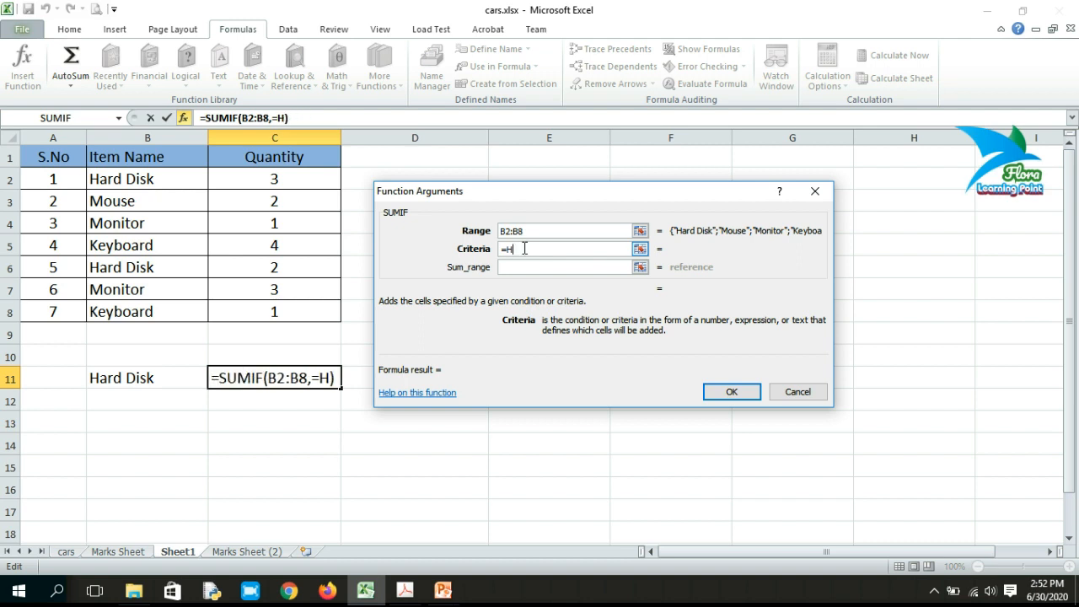
{"action": "type", "text": "ard "}
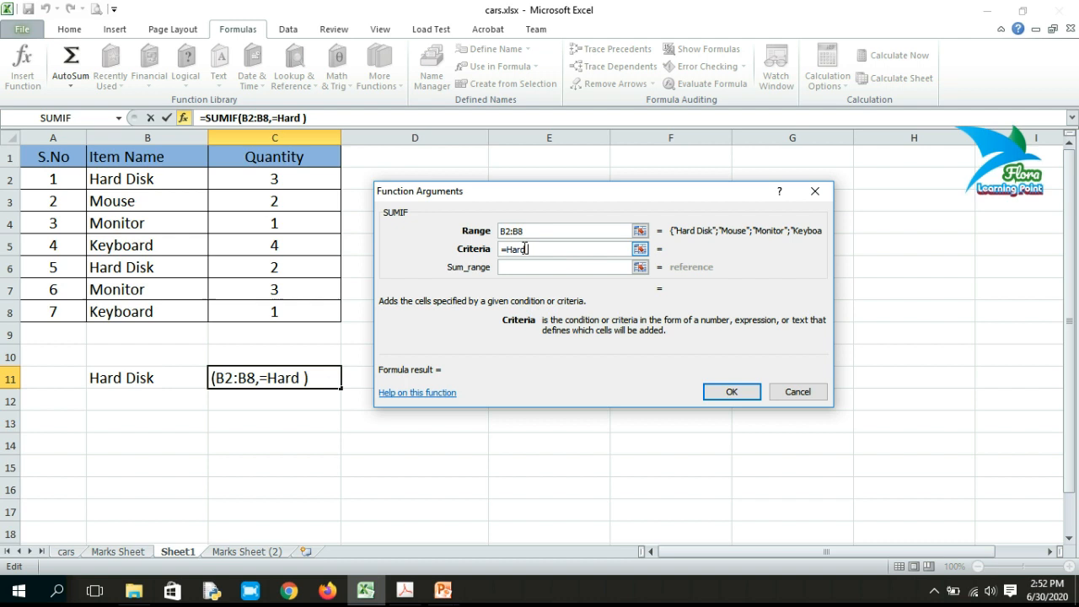
{"action": "type", "text": "Disk"}
- Set the SUMIF sum range to the quantities in C2:C8 and accept the function arguments
{"action": "left_click", "coordinate": [529, 267]}
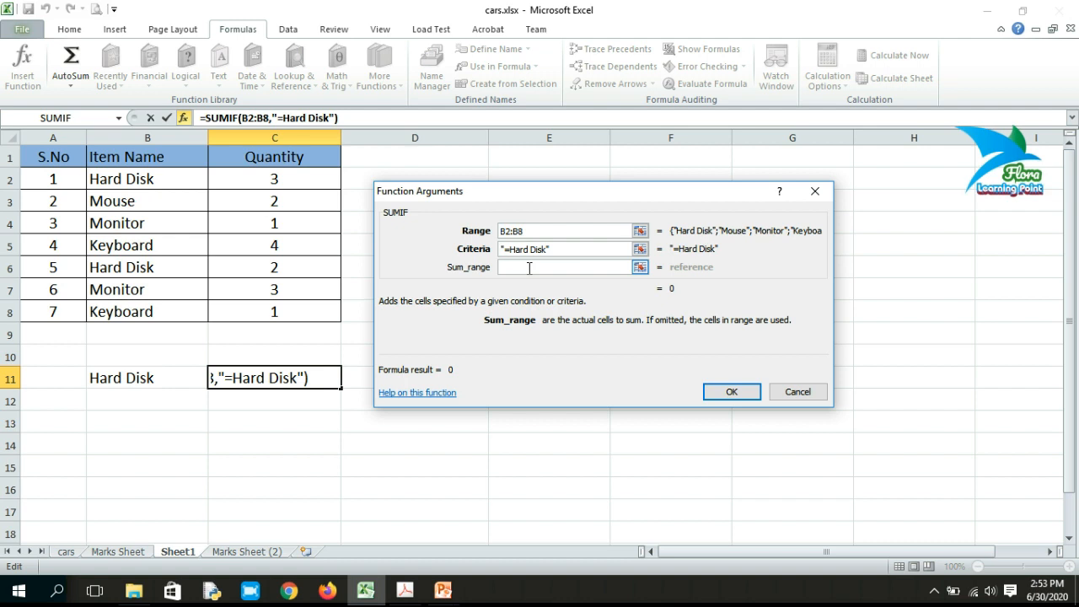
{"action": "left_click", "coordinate": [522, 249]}
{"action": "left_click", "coordinate": [514, 266]}
{"action": "left_click_drag", "start_coordinate": [290, 177], "coordinate": [290, 310]}
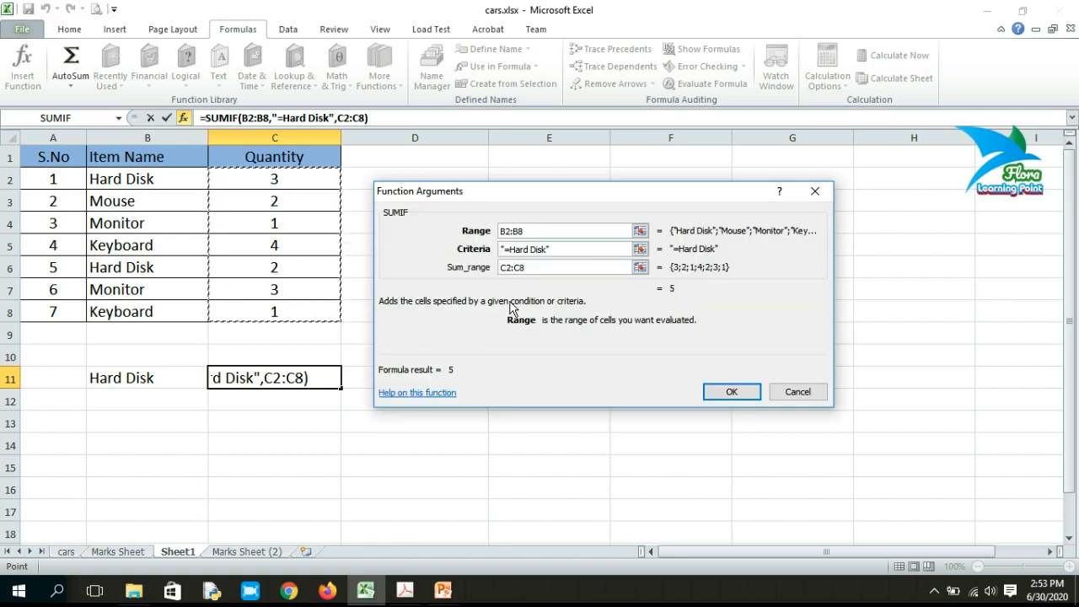
{"action": "left_click", "coordinate": [731, 393]}
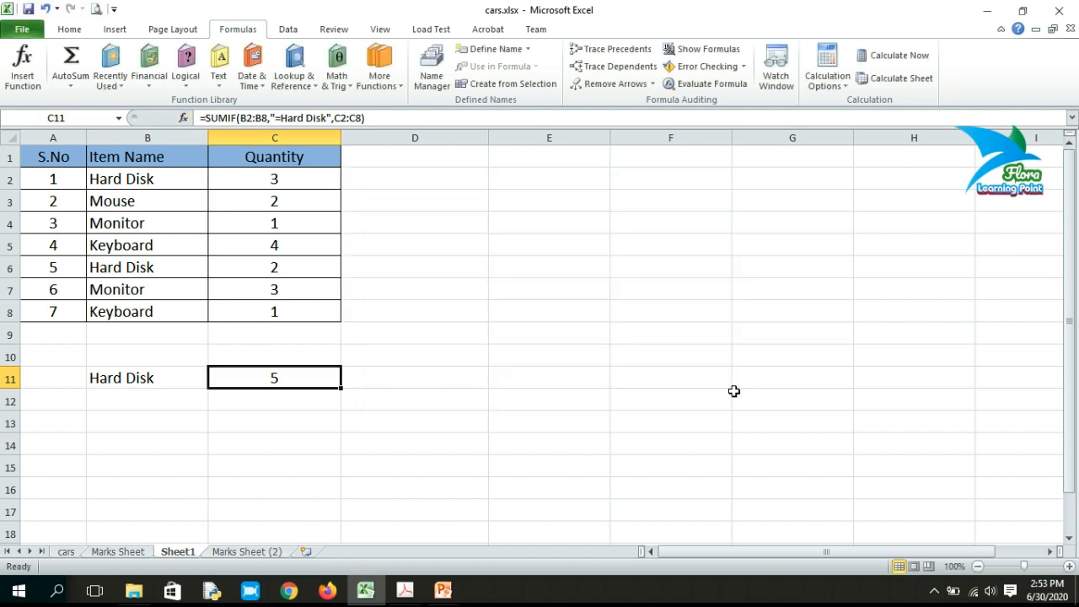
- Replace Hard Disk with Monitor in the criteria of the SUMIF formula in C11
{"action": "left_click", "coordinate": [310, 404]}
{"action": "left_click", "coordinate": [289, 378]}
{"action": "left_click", "coordinate": [324, 118]}
{"action": "key", "text": "BackSpace"}
{"action": "key", "text": "BackSpace"}
{"action": "key", "text": "BackSpace"}
{"action": "key", "text": "BackSpace"}
{"action": "key", "text": "BackSpace"}
{"action": "key", "text": "BackSpace"}
{"action": "key", "text": "BackSpace"}
{"action": "key", "text": "BackSpace"}
{"action": "key", "text": "BackSpace"}
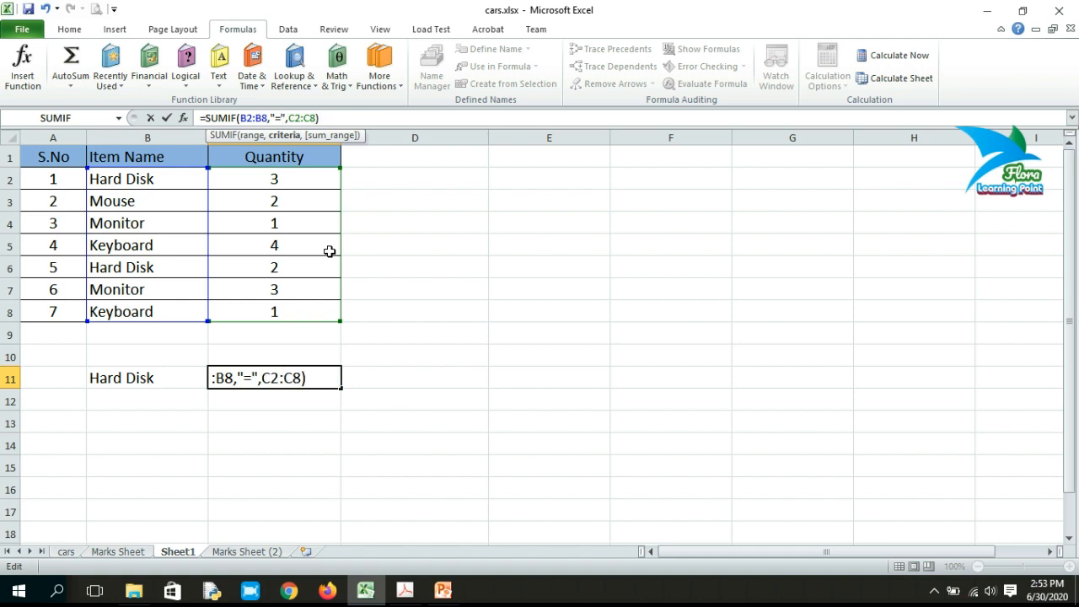
{"action": "type", "text": "Monitor"}
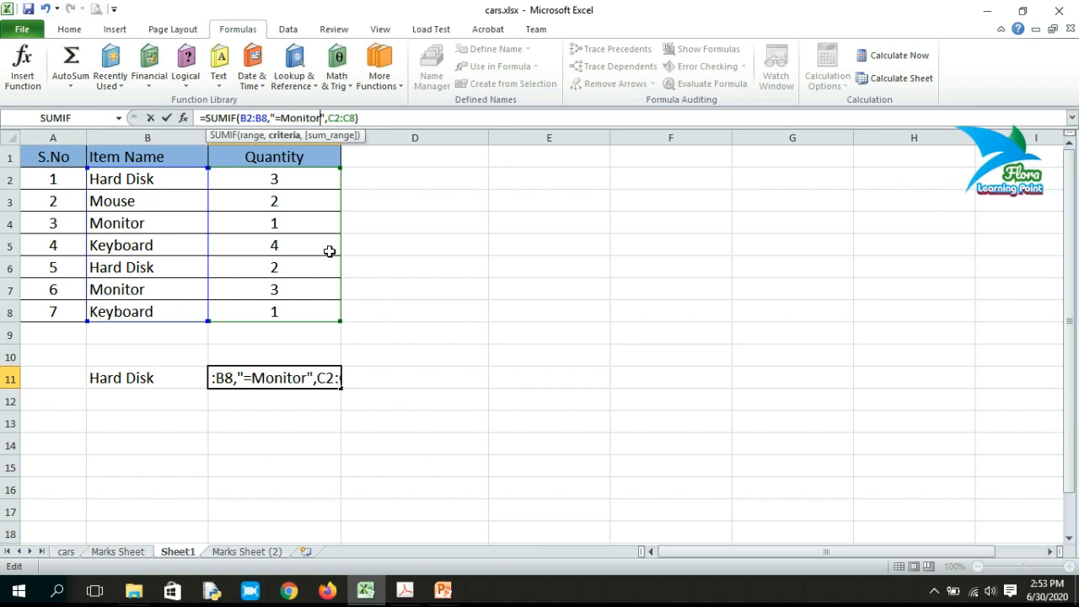
{"action": "key", "text": "Return"}
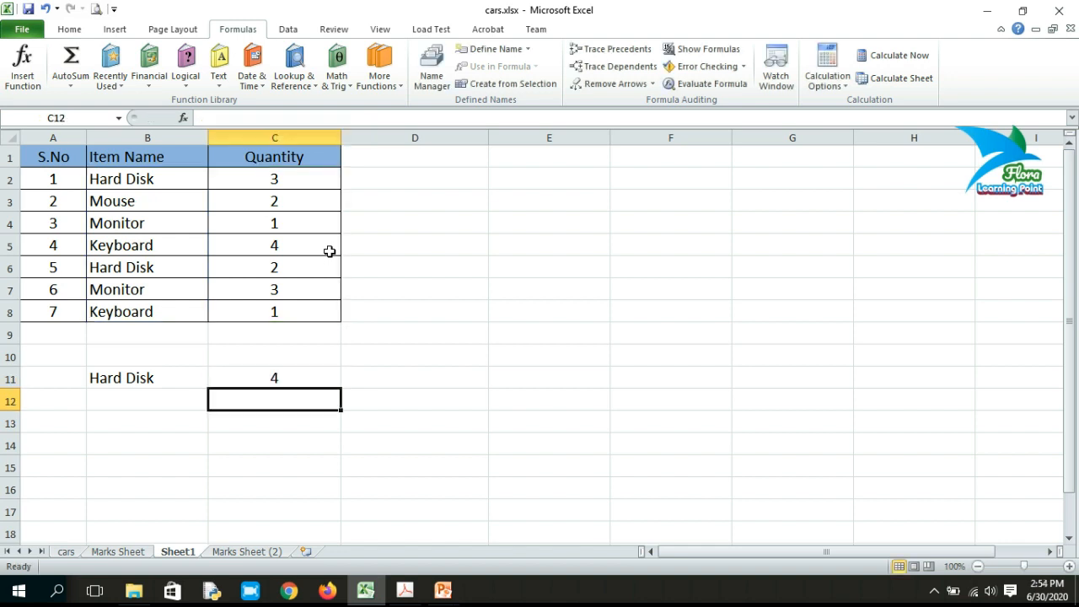
- Compare the two Monitor rows and their quantities in C4 and C7 with the SUMIF result in C11
{"action": "left_click", "coordinate": [155, 219]}
{"action": "left_click", "coordinate": [269, 221]}
{"action": "left_click", "coordinate": [132, 283]}
{"action": "left_click", "coordinate": [254, 283]}
{"action": "left_click", "coordinate": [268, 223]}
{"action": "left_click", "coordinate": [278, 288]}
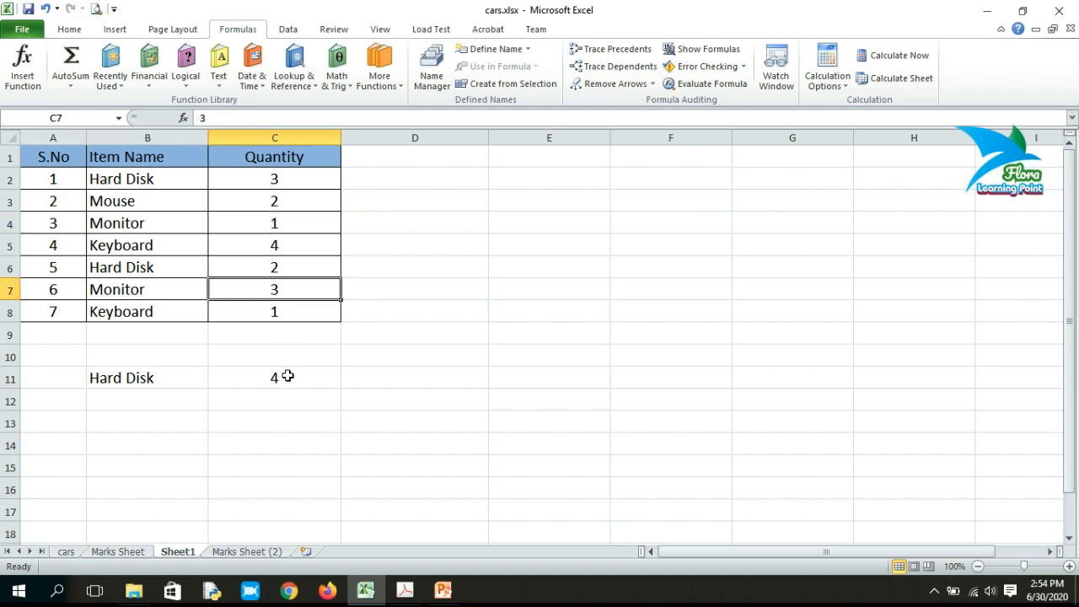
{"action": "left_click", "coordinate": [287, 376]}
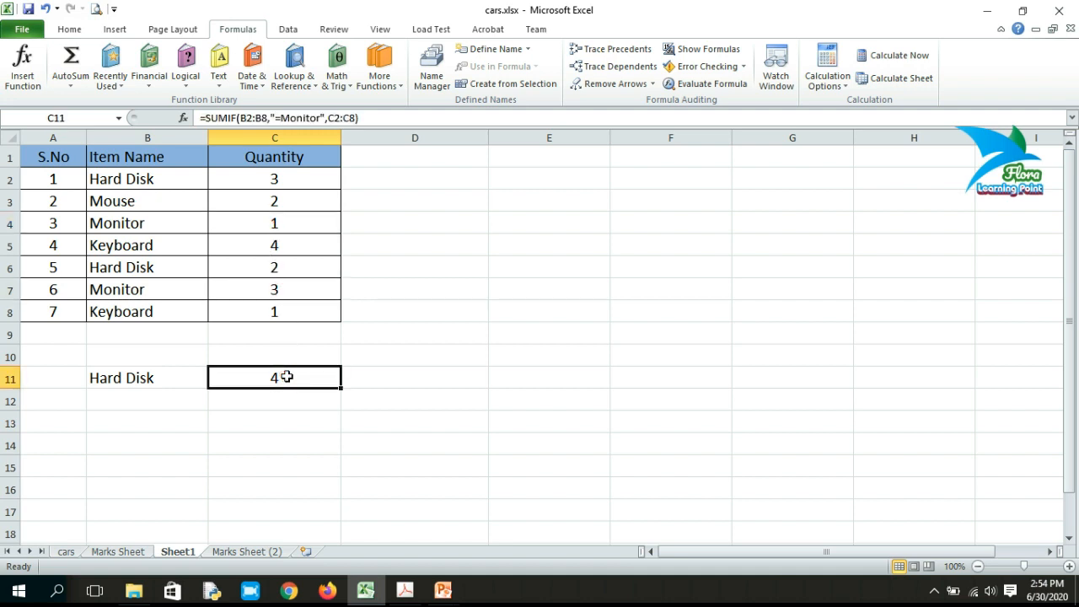